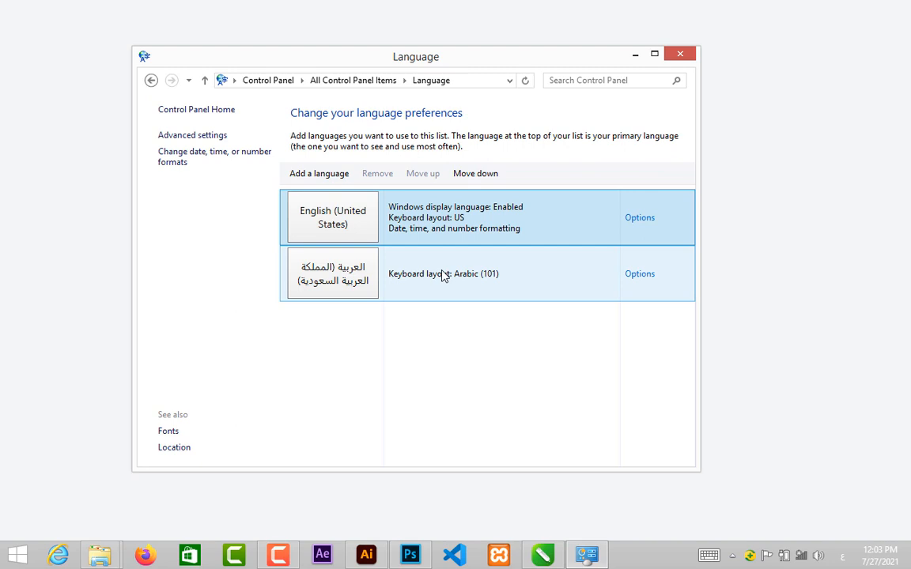
# Replace the Arabic (Saudi Arabia) language with Arabic (Syria) in the Windows language preferences
pyautogui.click(442, 273)
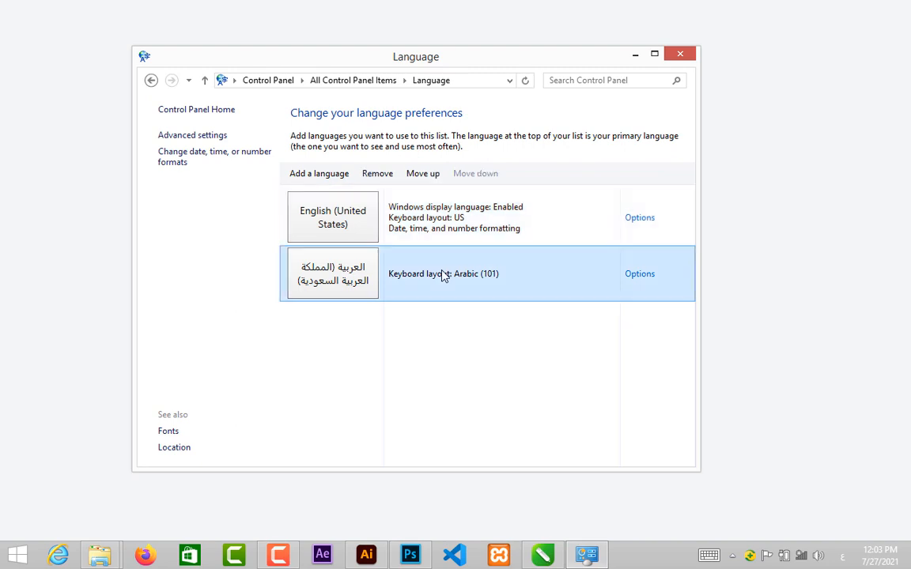
pyautogui.click(384, 177)
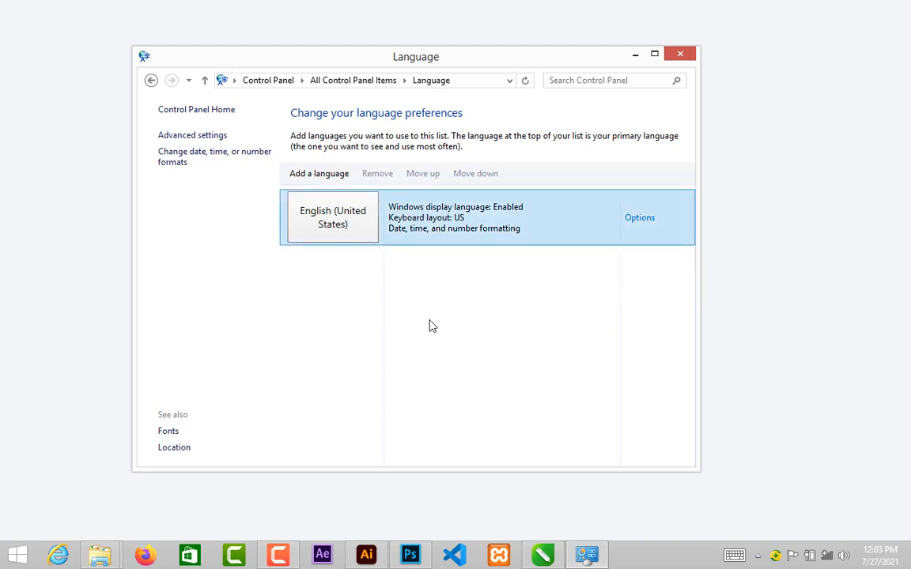
pyautogui.click(326, 177)
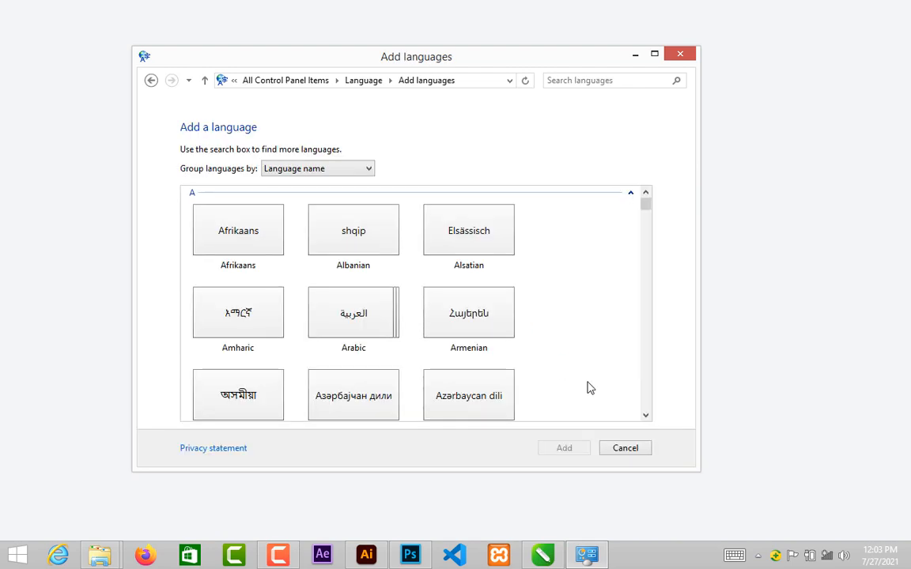
pyautogui.click(371, 326)
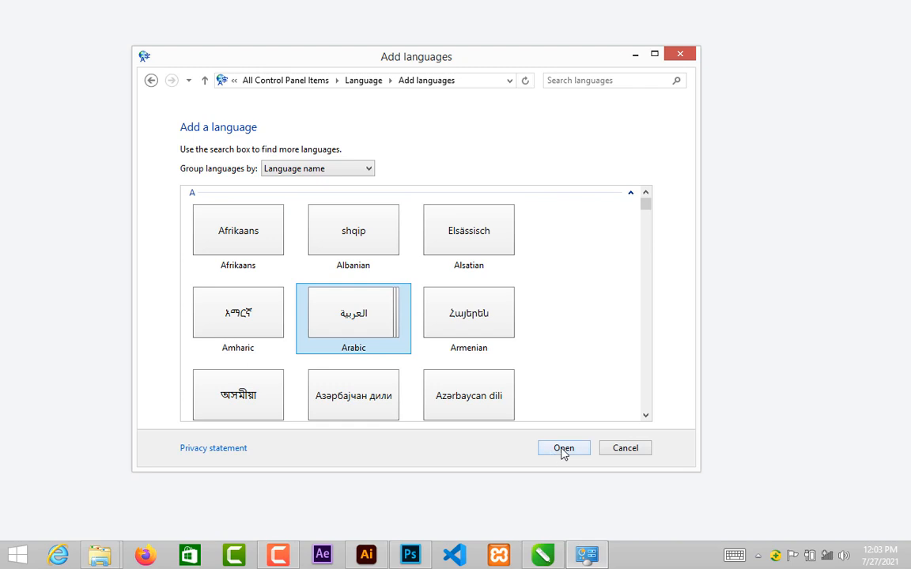
pyautogui.click(563, 448)
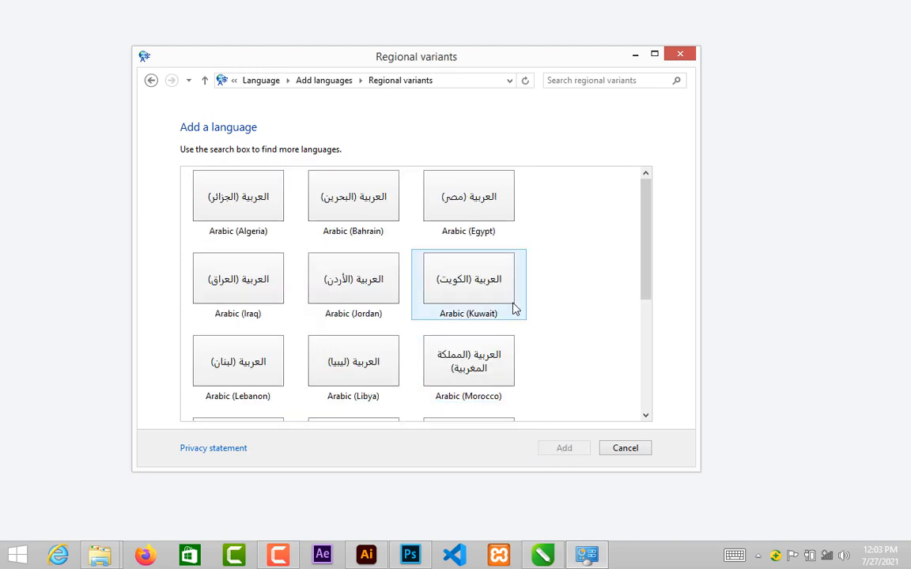
pyautogui.scroll(-3, 514, 309)
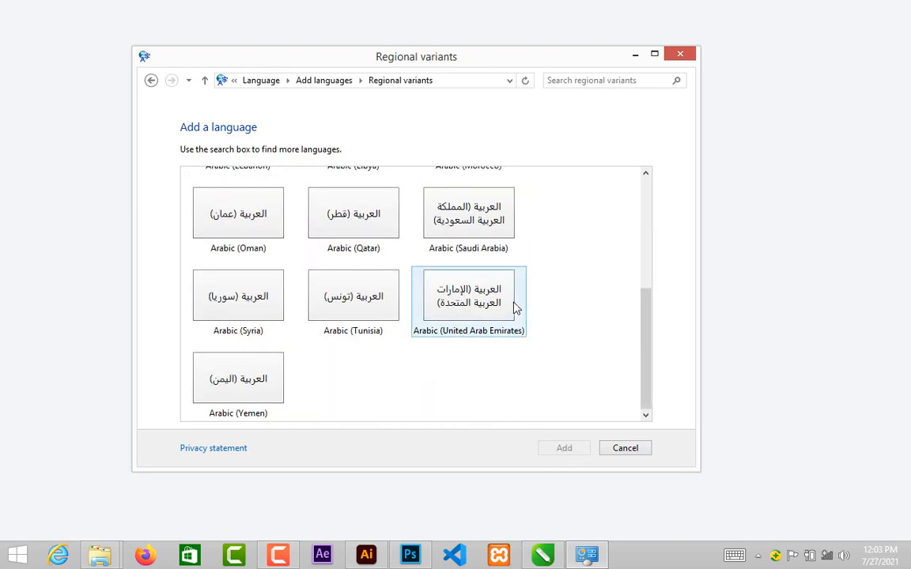
pyautogui.click(252, 303)
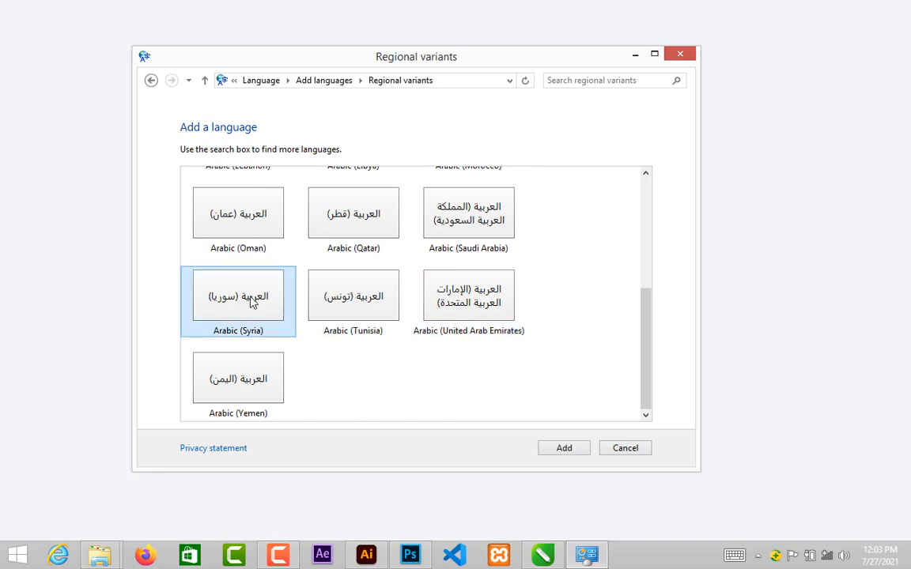
pyautogui.click(565, 448)
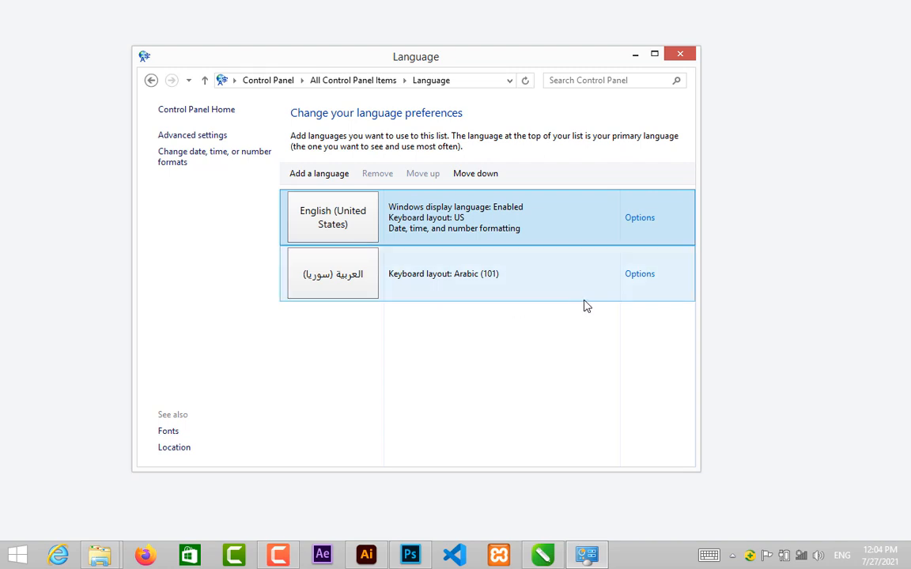
# Add the Central Kurdish input method to the Arabic (Syria) language, save the options and close the Language window
pyautogui.click(646, 277)
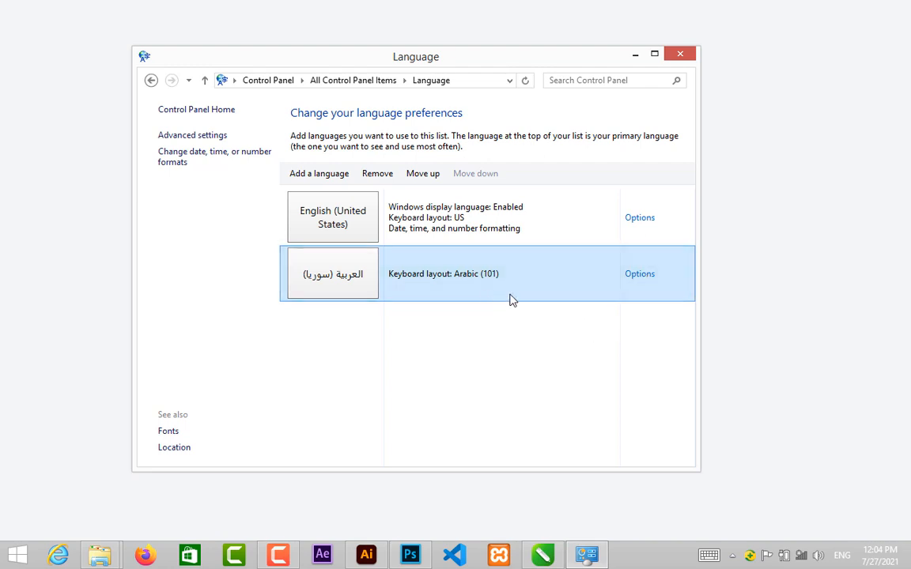
pyautogui.click(640, 275)
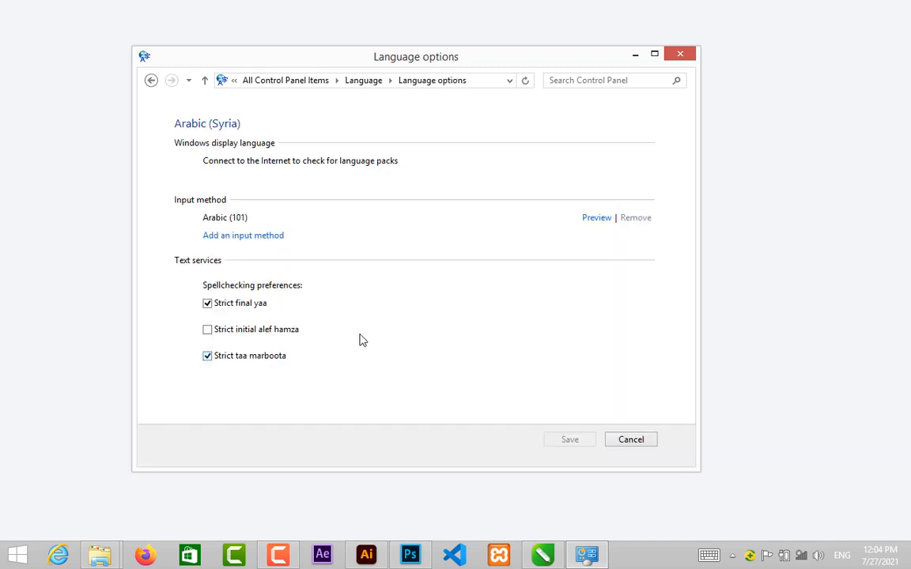
pyautogui.click(258, 238)
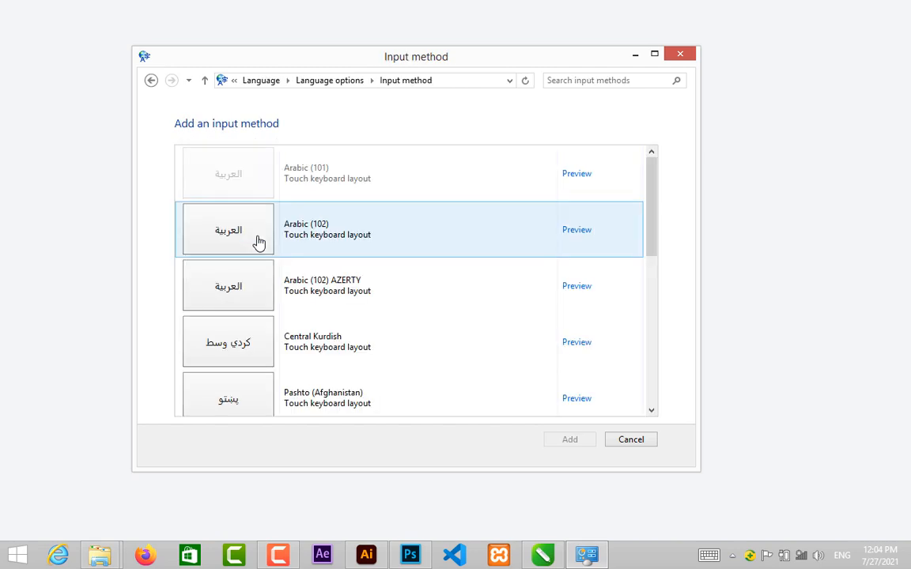
pyautogui.moveTo(654, 226); pyautogui.dragTo(656, 252)
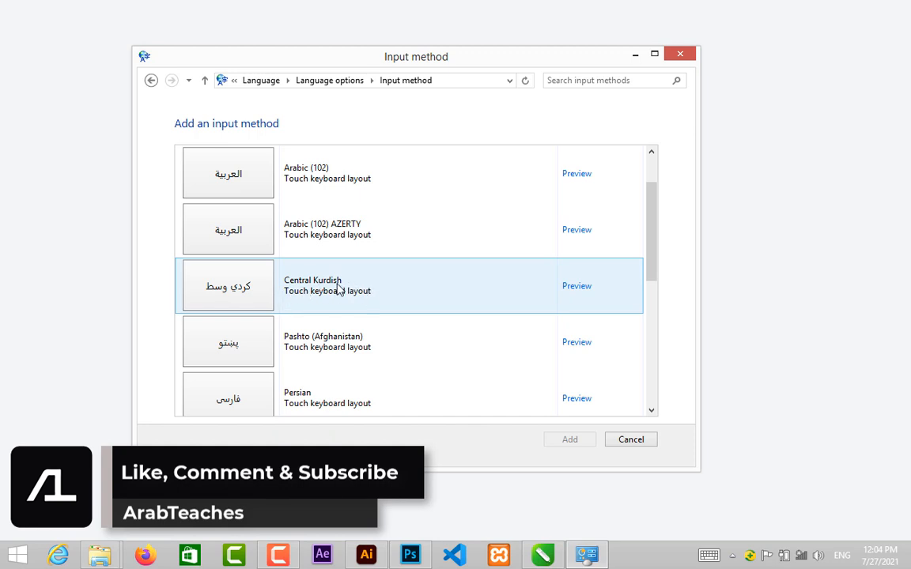
pyautogui.click(524, 293)
pyautogui.click(580, 443)
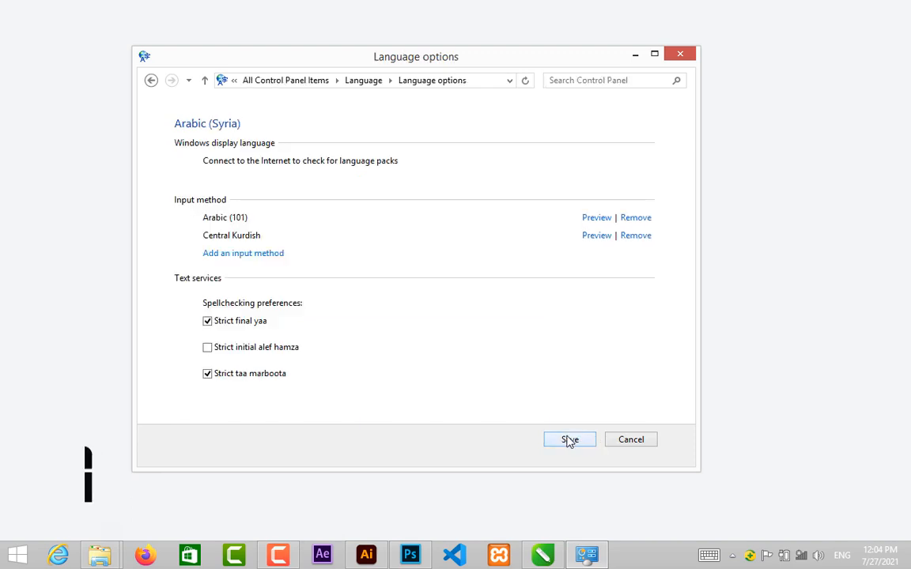
pyautogui.click(570, 439)
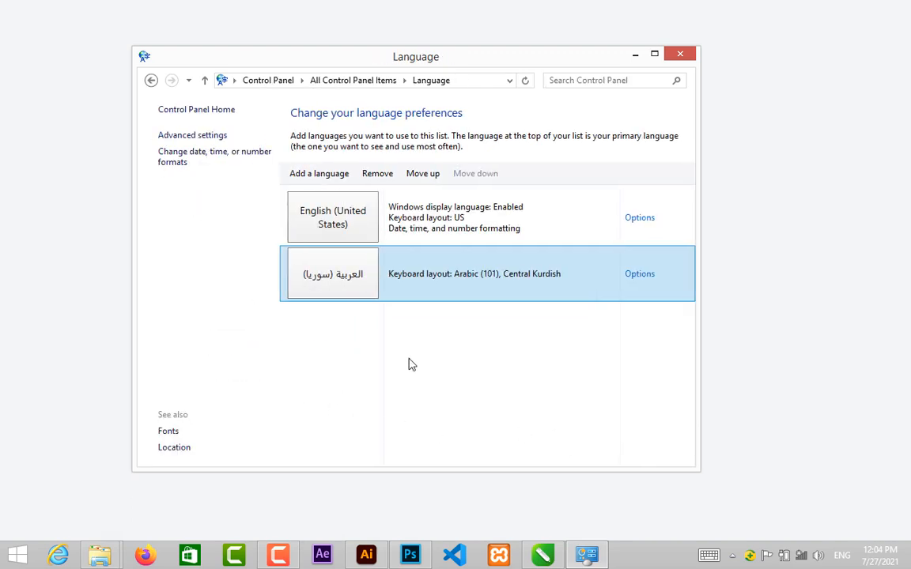
pyautogui.click(680, 55)
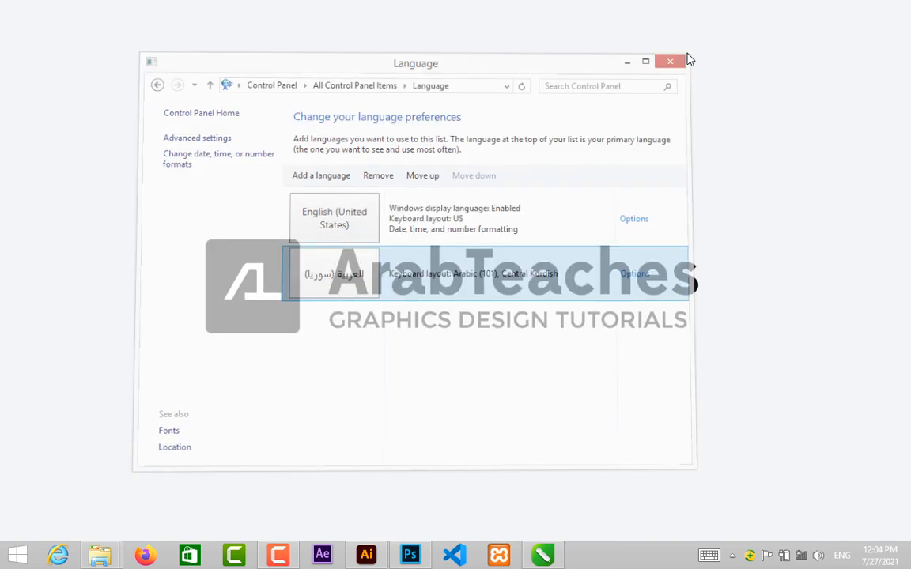
# Switch to CorelDRAW, start a text object on the page and change the input language to Arabic (Syria) with the Arabic (101) keyboard
pyautogui.click(544, 556)
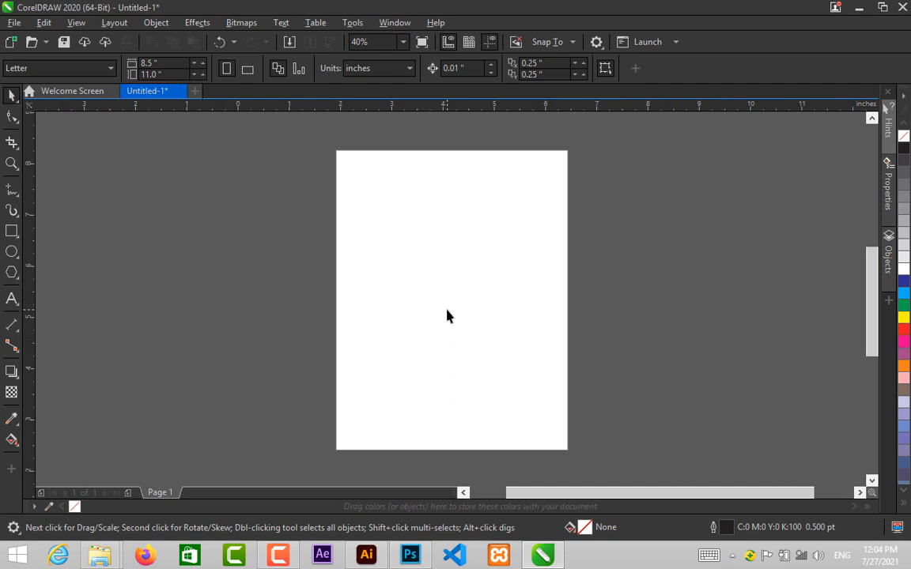
pyautogui.scroll(2, 447, 317)
pyautogui.scroll(3, 447, 316)
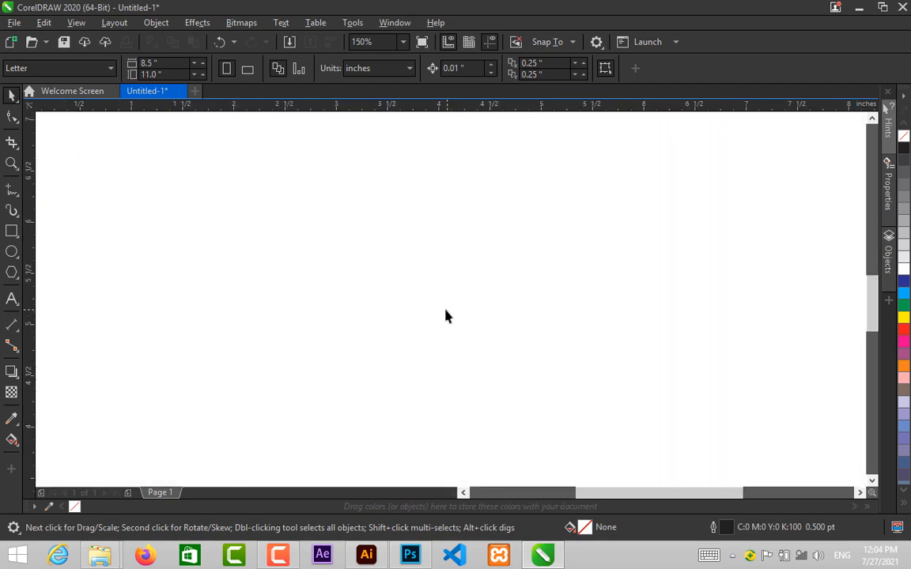
pyautogui.click(13, 298)
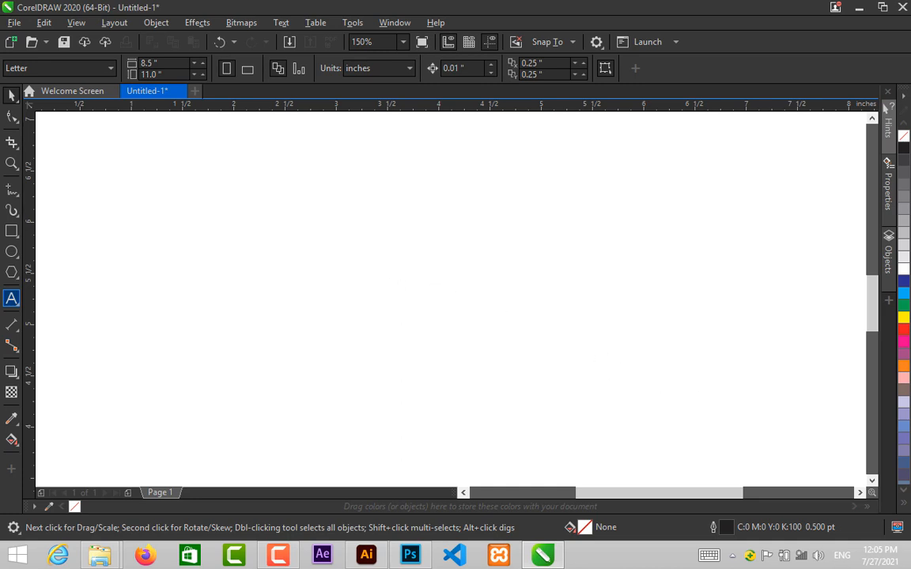
pyautogui.click(849, 560)
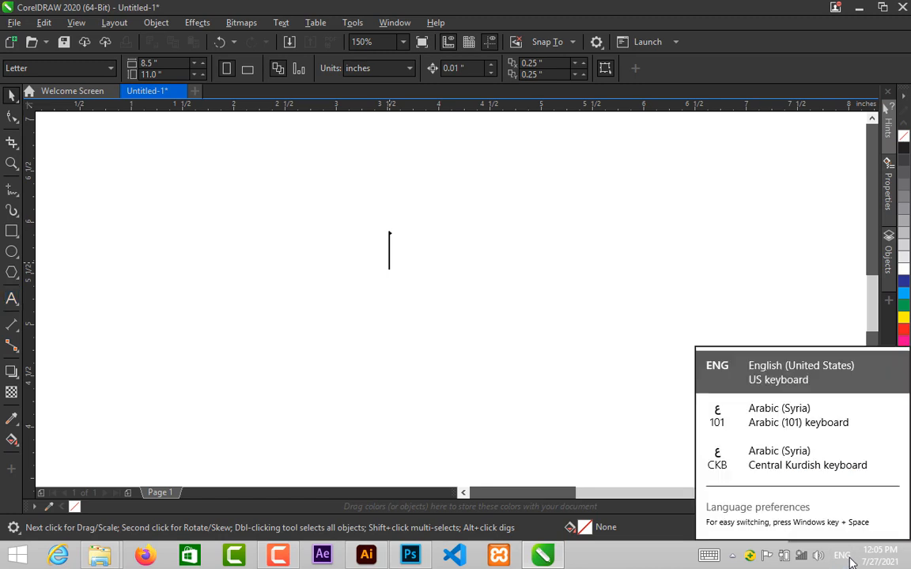
pyautogui.click(775, 419)
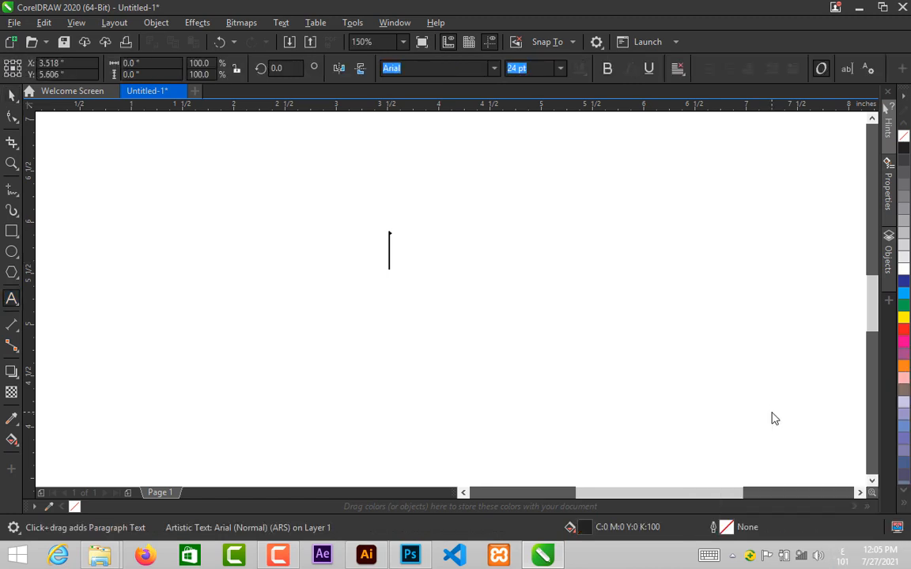
# Add sample Arabic artistic text, a ت followed by a run of ل letters, near the middle of the visible page area
pyautogui.click(465, 291)
pyautogui.write('تللللل')
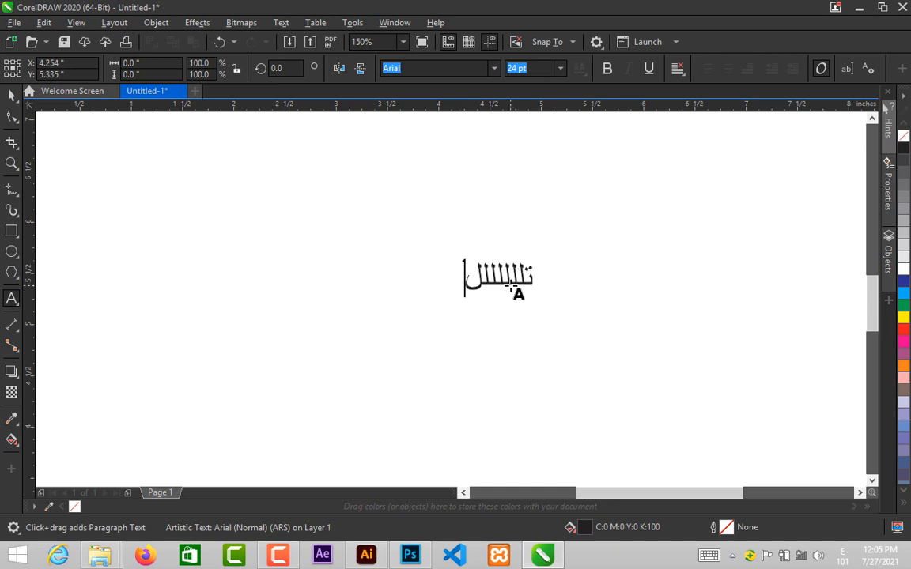
pyautogui.press('Escape')
pyautogui.click(12, 93)
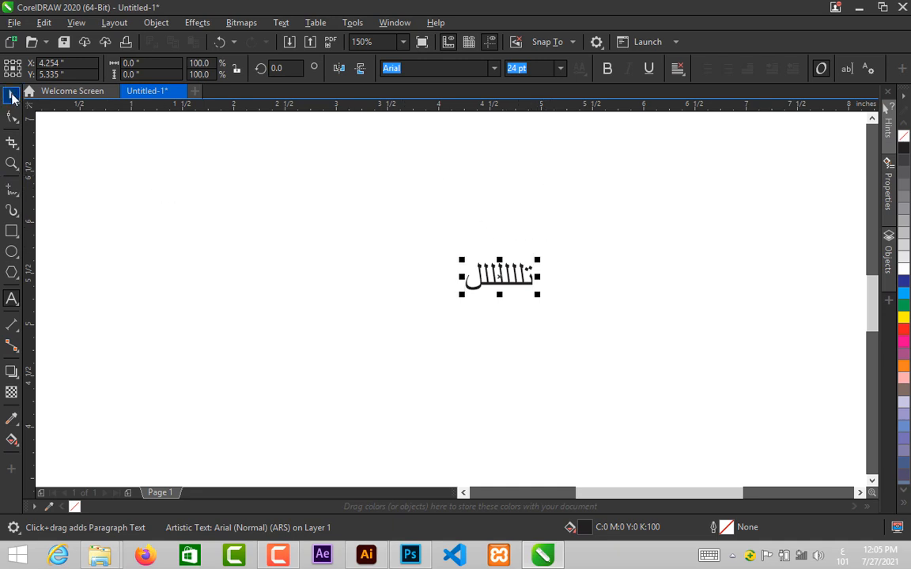
# Fill the Arabic text with the dark blue palette colour C:100 M:100 Y:0 K:0 and deselect it
pyautogui.click(904, 283)
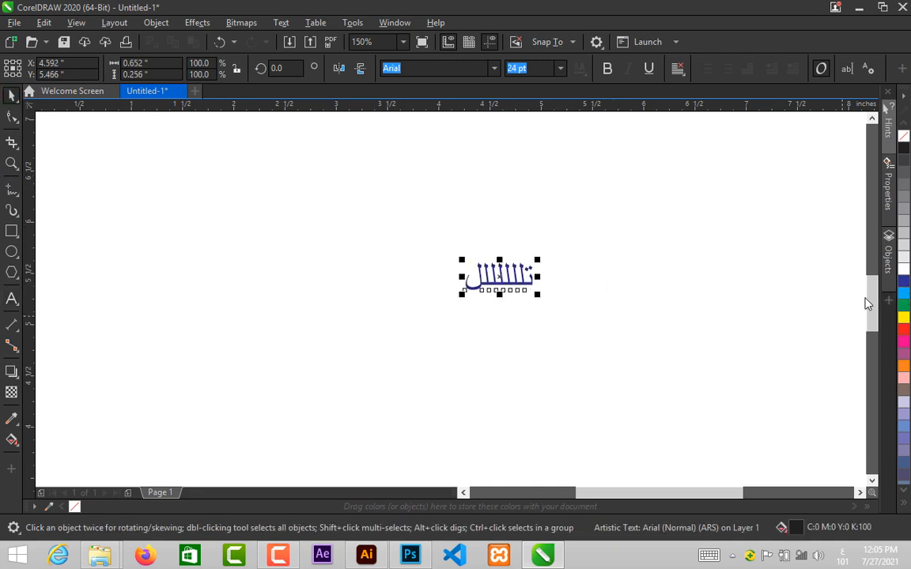
pyautogui.click(551, 240)
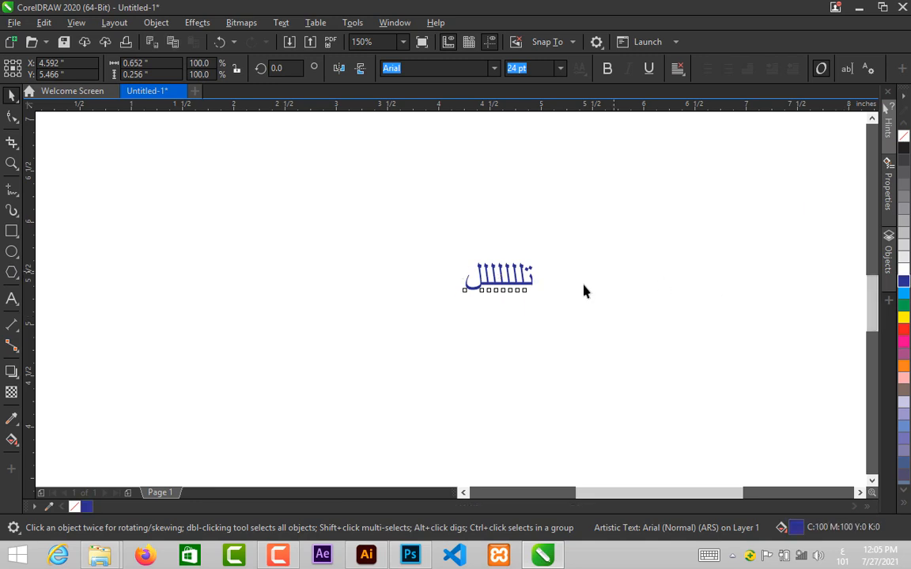
pyautogui.click(473, 279)
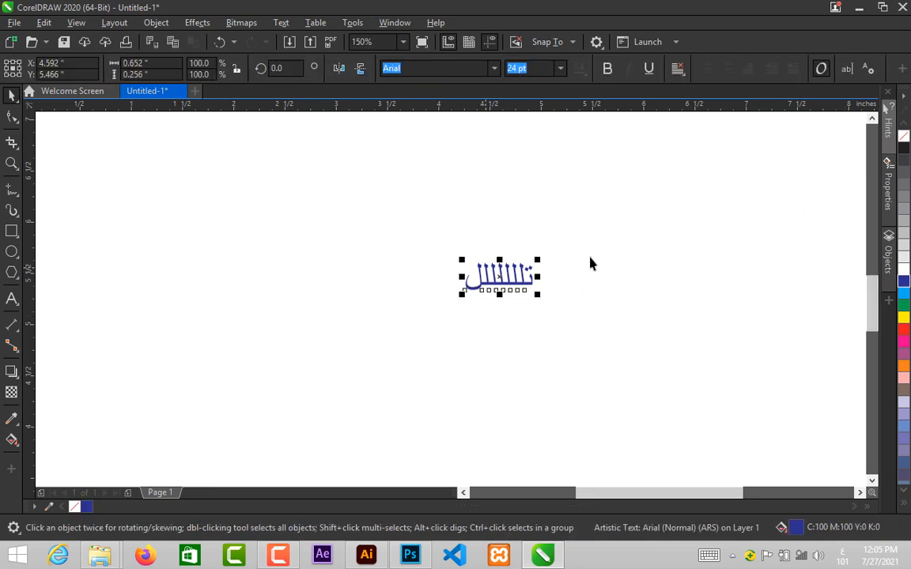
pyautogui.click(652, 350)
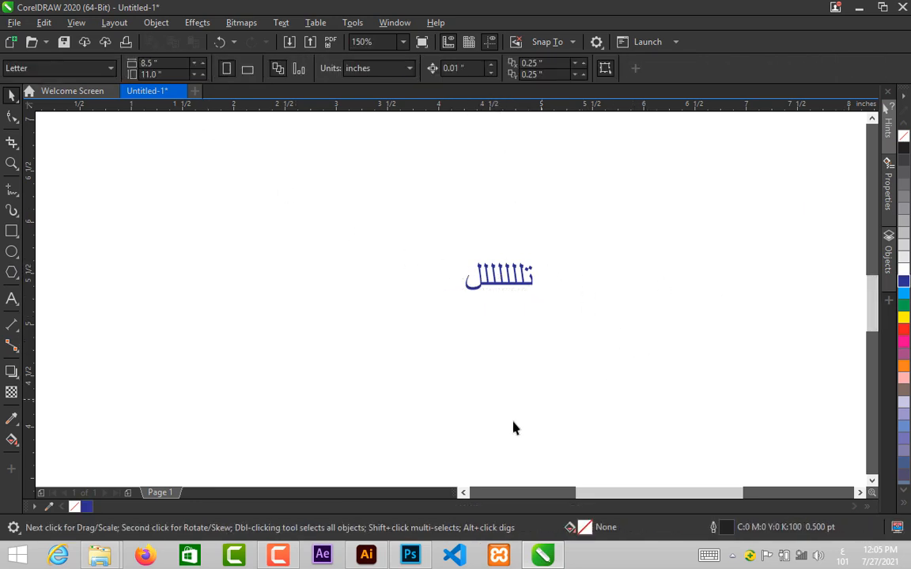
# Switch to Photoshop and add the text "الؤلنت" to the upper part of the blank canvas
pyautogui.click(422, 558)
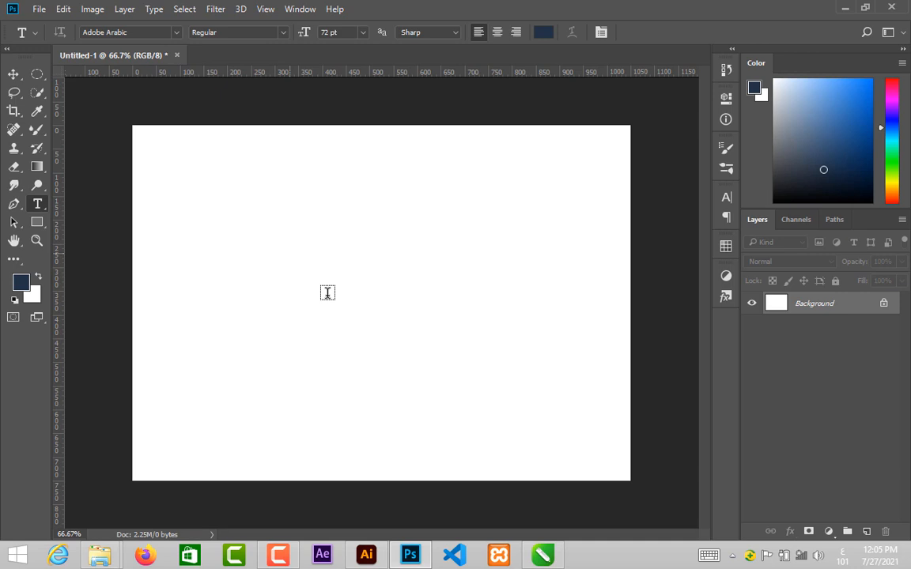
pyautogui.click(328, 294)
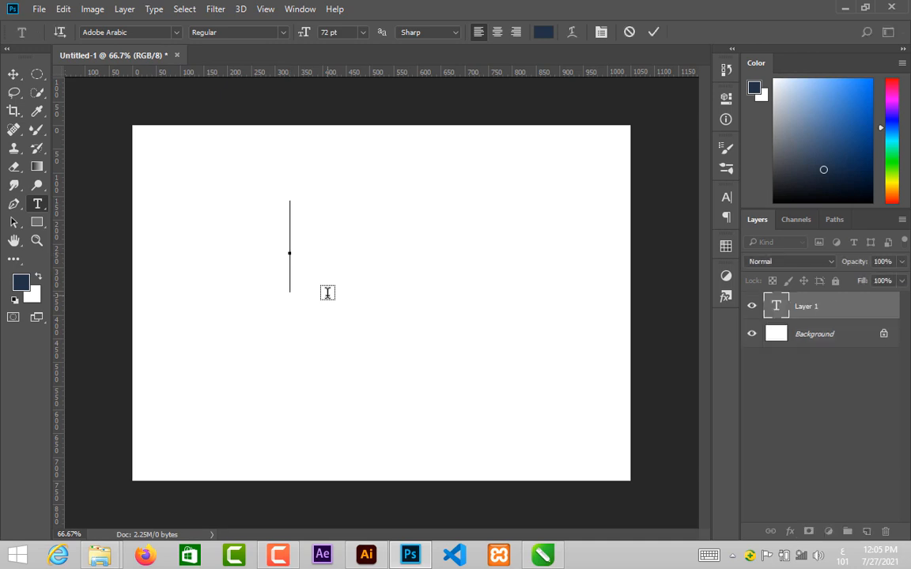
pyautogui.write('الؤل')
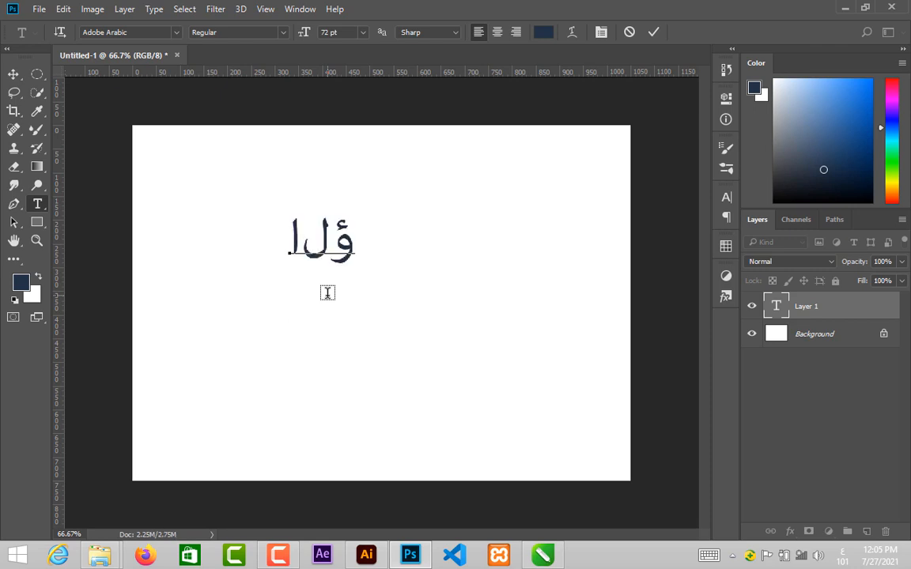
pyautogui.write('نت')
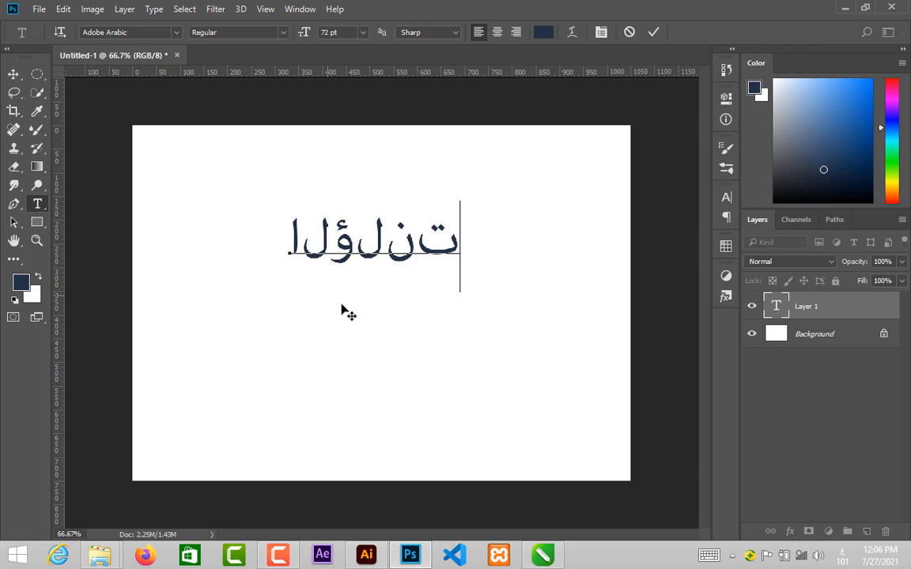
pyautogui.click(654, 32)
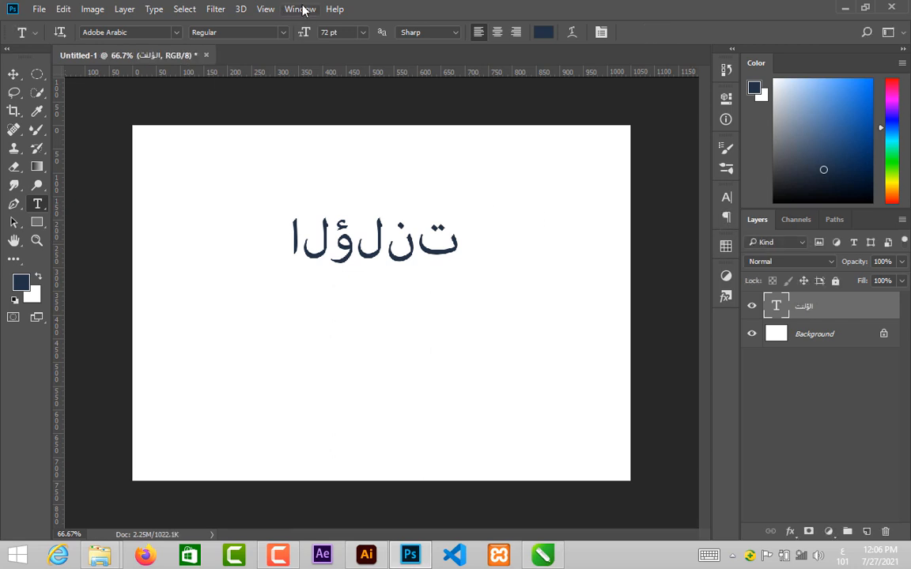
# Set the paragraph layout of the Arabic text layer to Middle Eastern and South Asian Layout
pyautogui.click(306, 8)
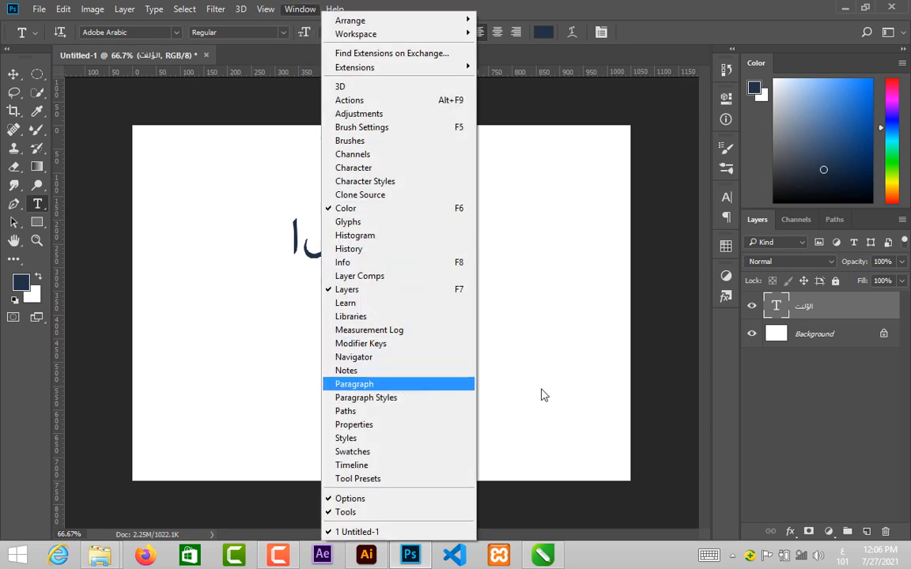
pyautogui.click(728, 217)
pyautogui.click(727, 217)
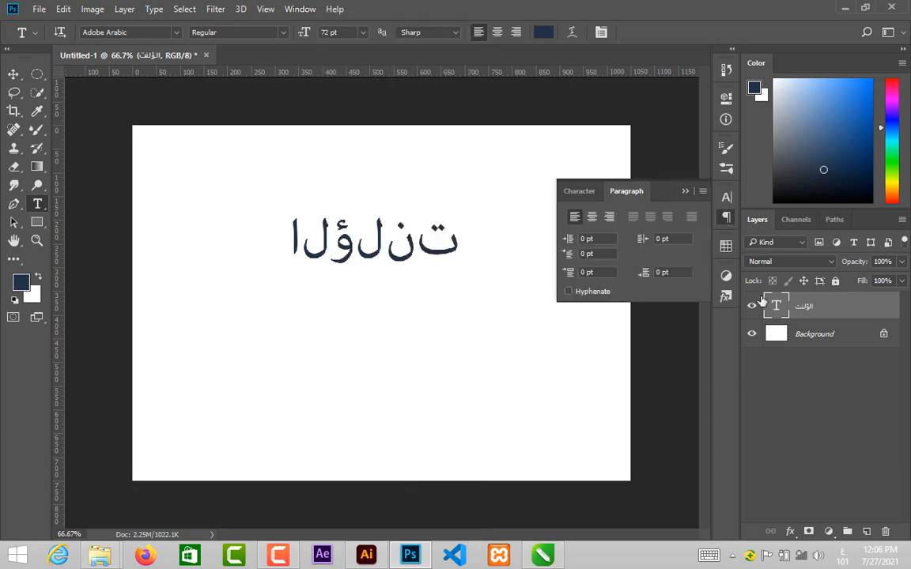
pyautogui.click(703, 192)
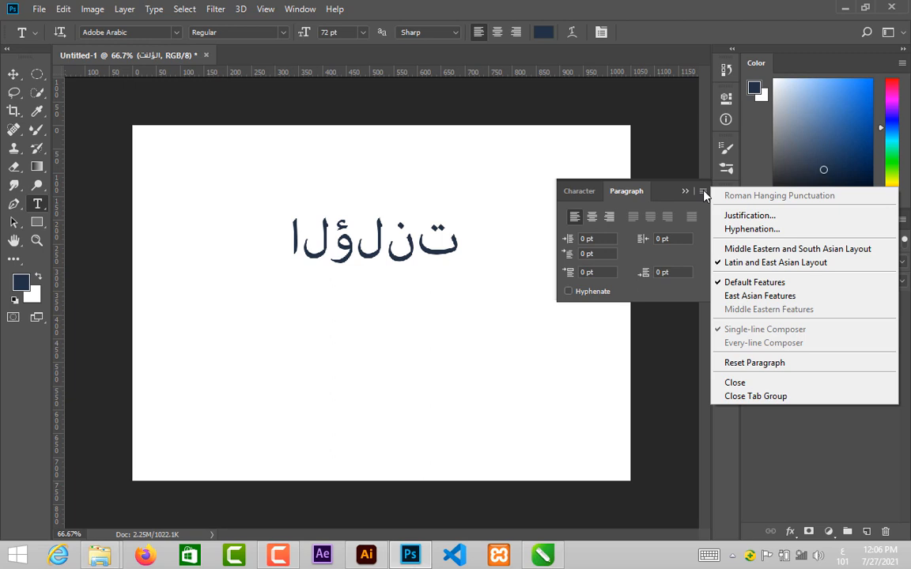
pyautogui.click(768, 250)
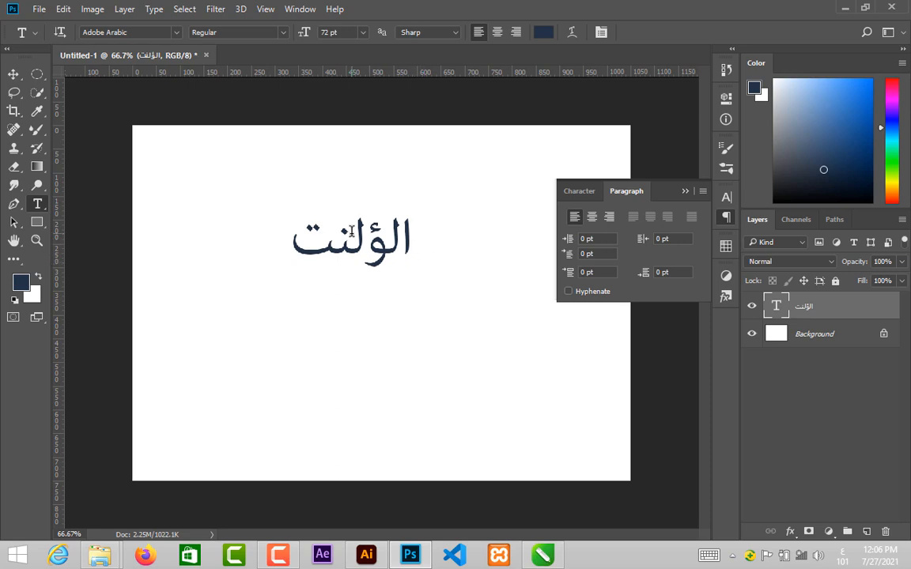
# Switch to Illustrator and add the point text "للبببببب" near the middle of the blank artboard
pyautogui.click(378, 563)
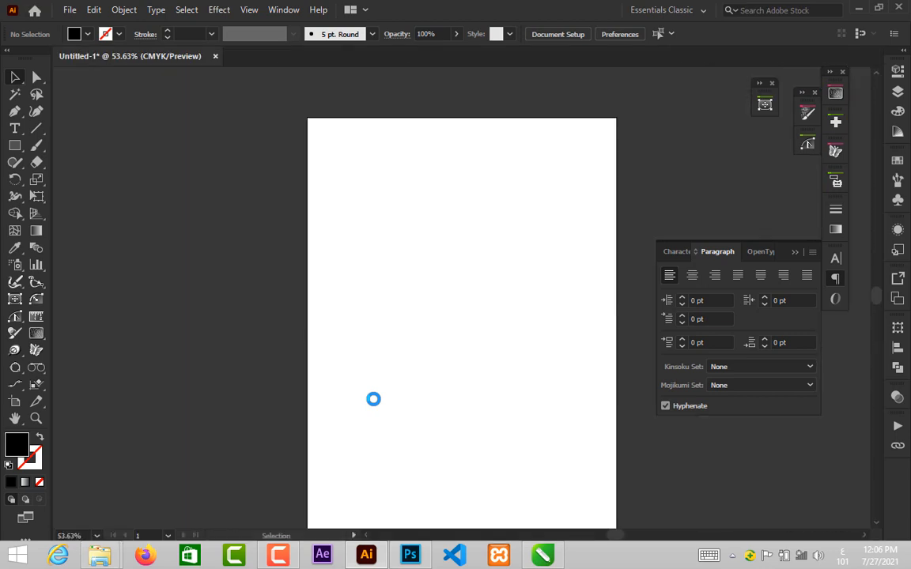
pyautogui.click(15, 129)
pyautogui.click(427, 282)
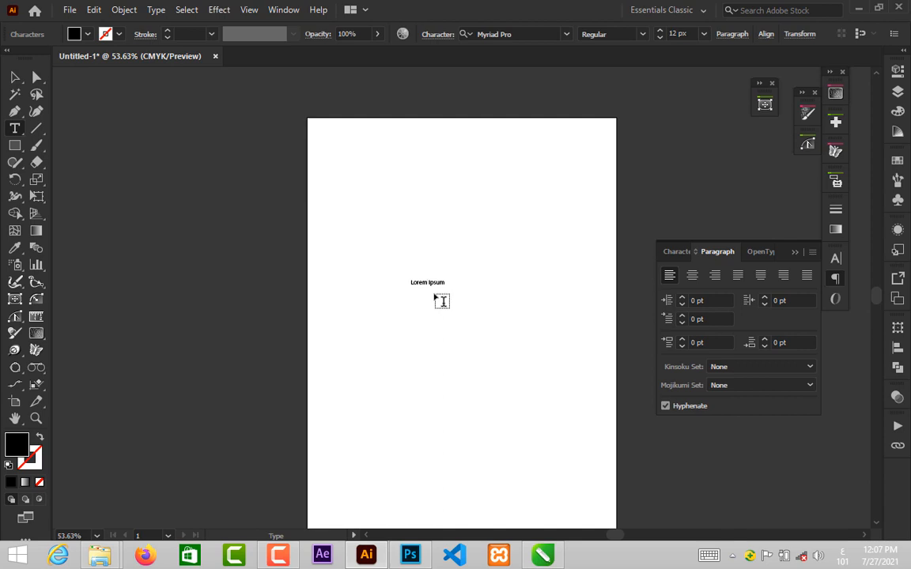
pyautogui.hotkey('ctrl', 'a')
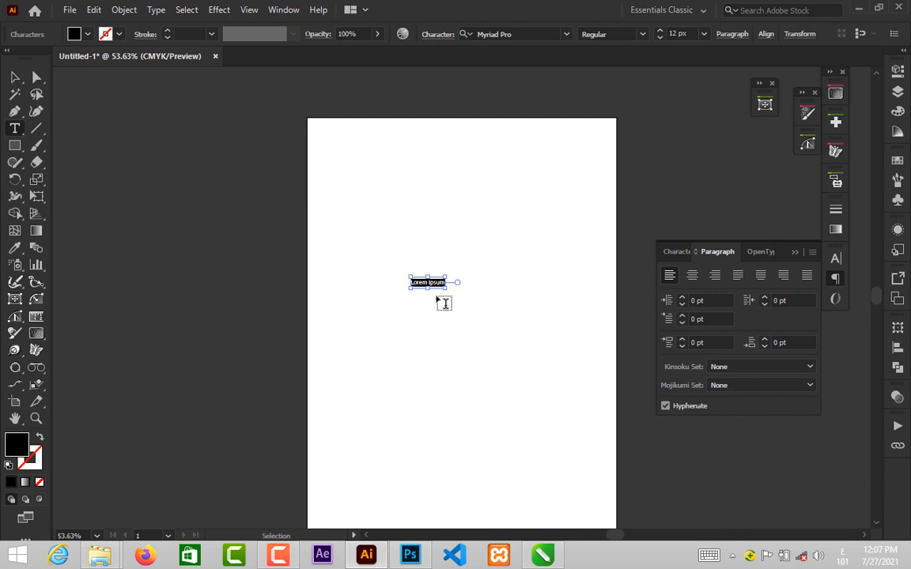
pyautogui.hotkey('ctrl', '=')
pyautogui.hotkey('ctrl', '=')
pyautogui.hotkey('ctrl', '=')
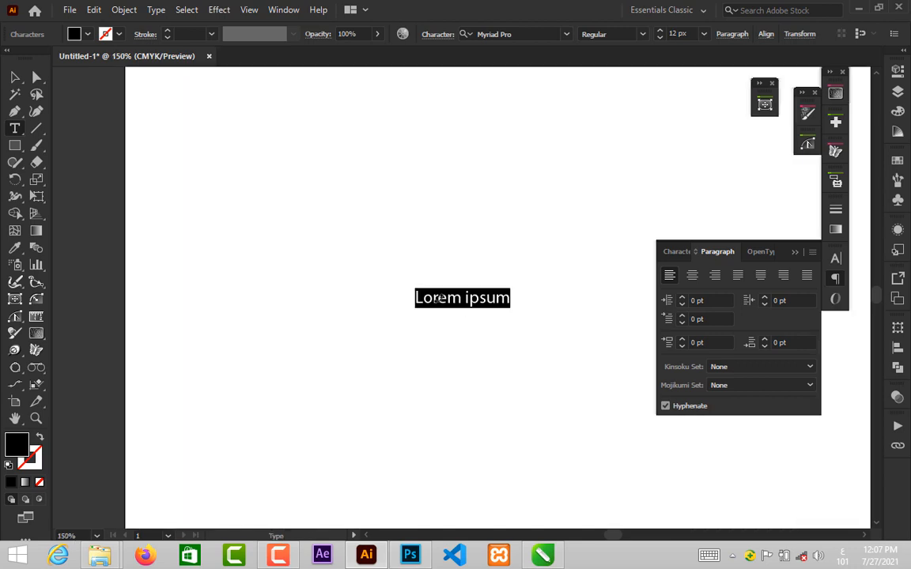
pyautogui.write('للببببببب')
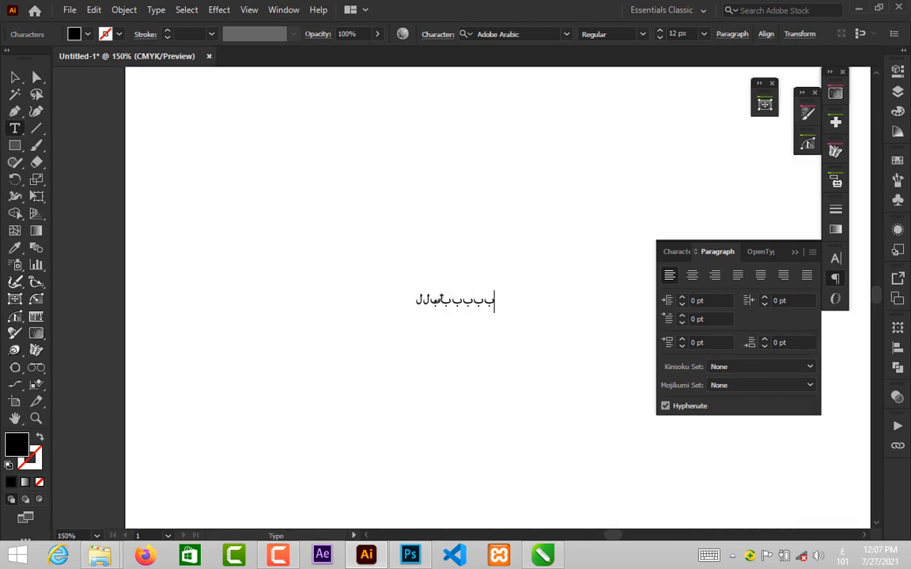
pyautogui.press('Escape')
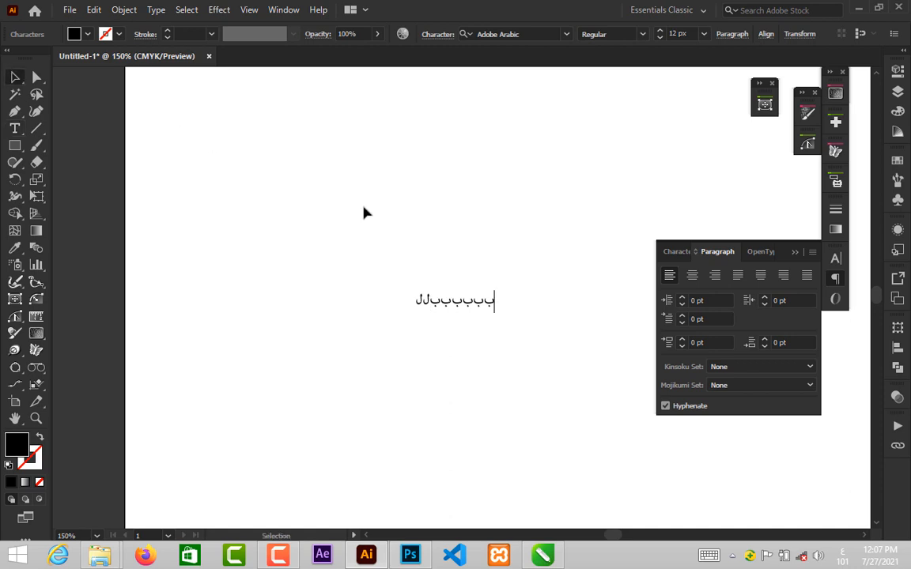
# Enlarge the Arabic text object to more than twice its size and move it near the centre of the visible artboard
pyautogui.moveTo(521, 287); pyautogui.dragTo(657, 221)
pyautogui.moveTo(602, 263); pyautogui.dragTo(504, 273)
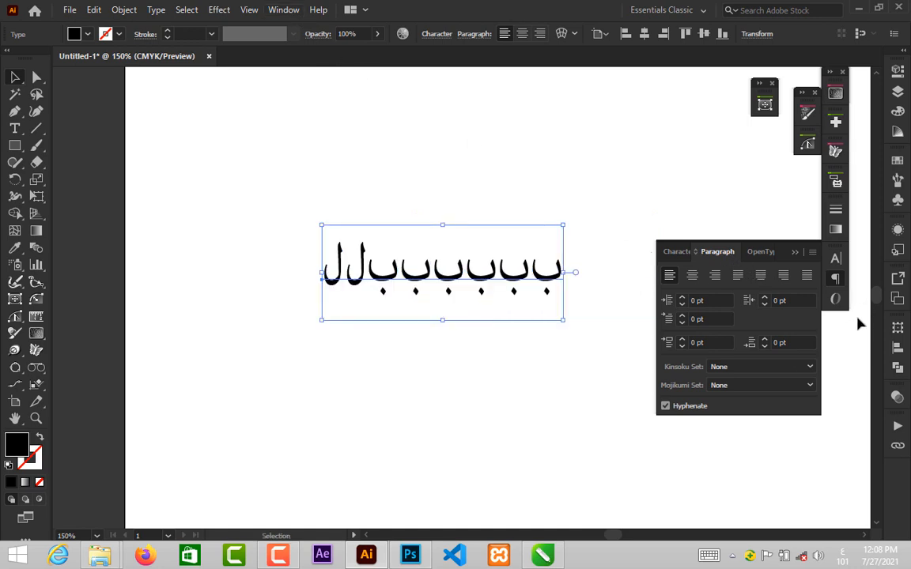
# Set the Type preferences to show Indic options and turn off the East Asian options
pyautogui.click(812, 254)
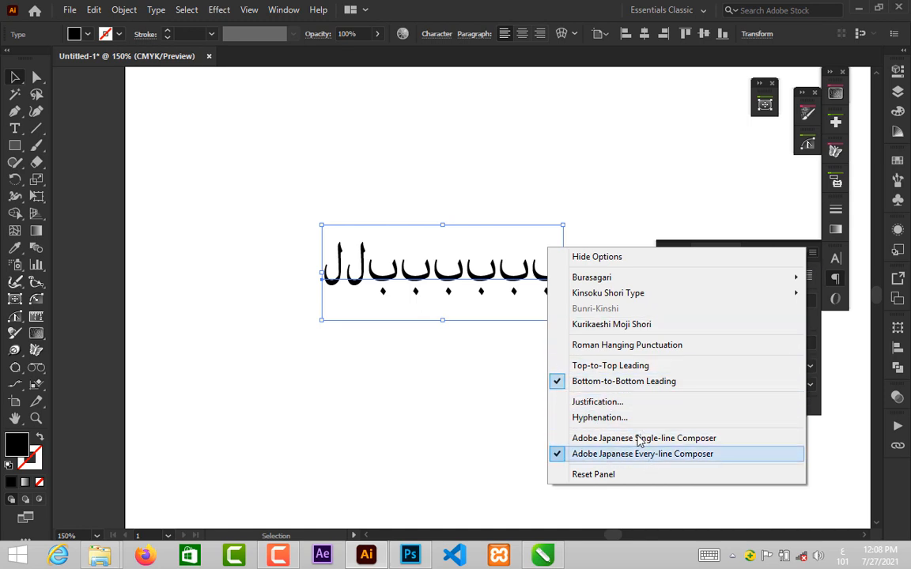
pyautogui.click(440, 288)
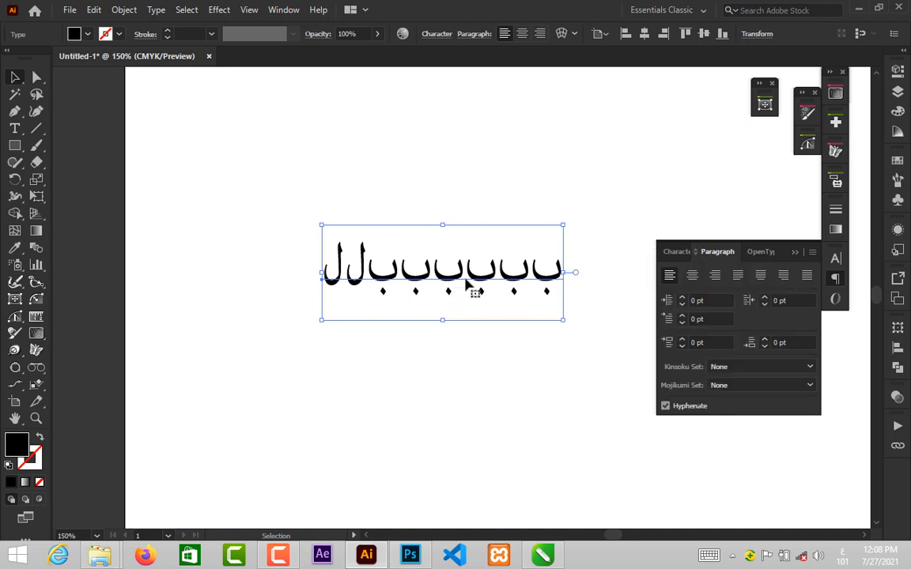
pyautogui.click(94, 9)
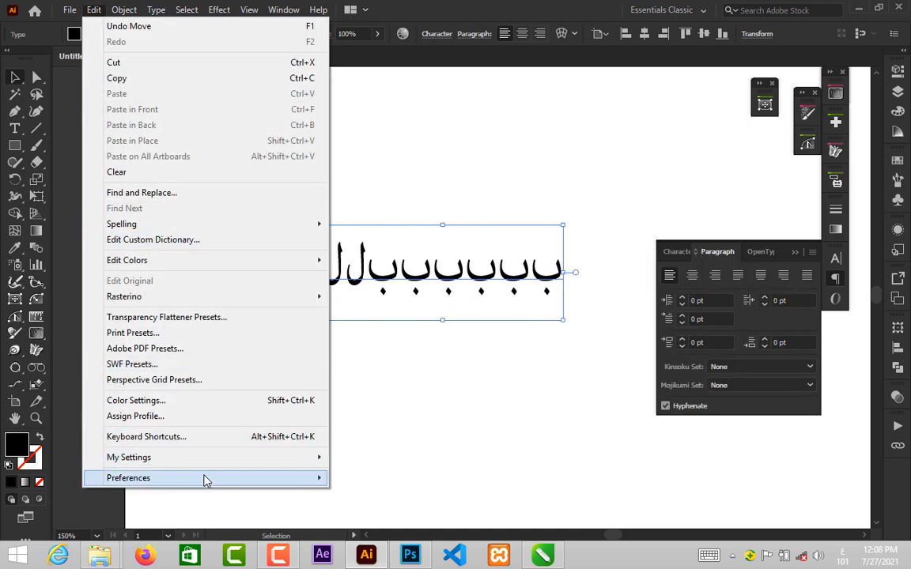
pyautogui.moveTo(275, 479)
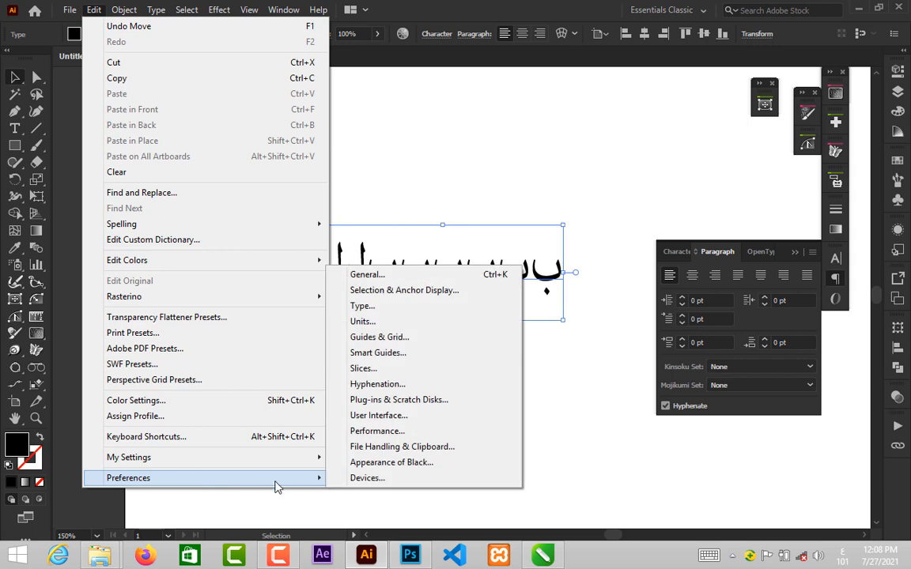
pyautogui.click(397, 310)
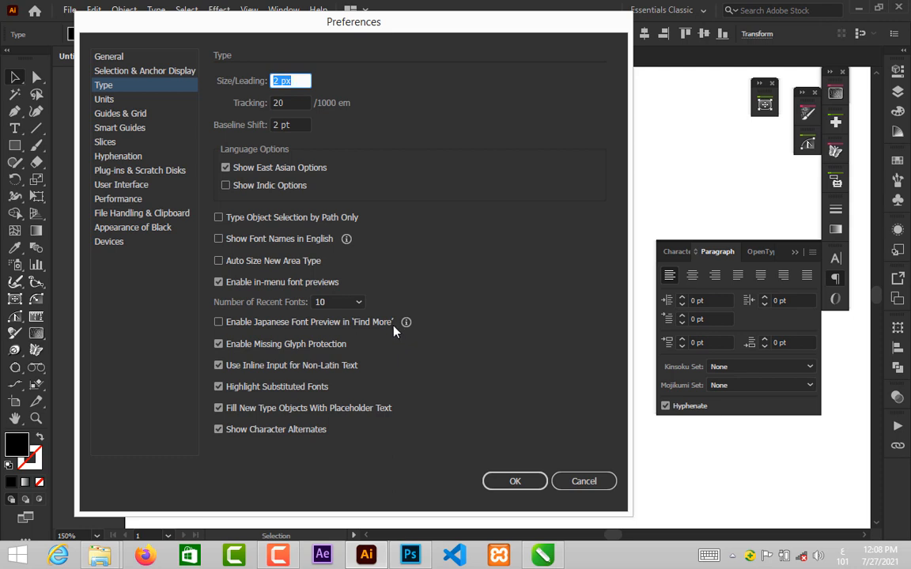
pyautogui.click(227, 168)
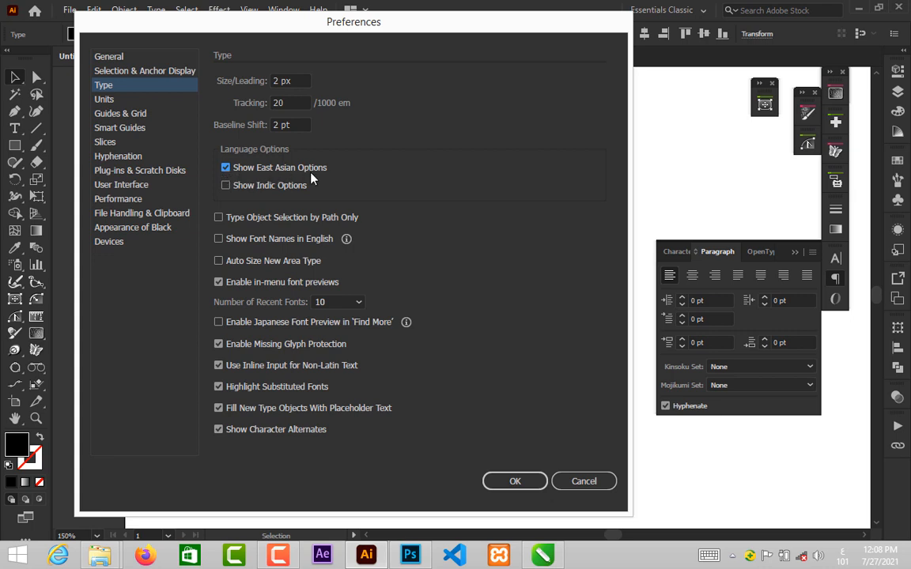
pyautogui.click(234, 187)
pyautogui.click(515, 481)
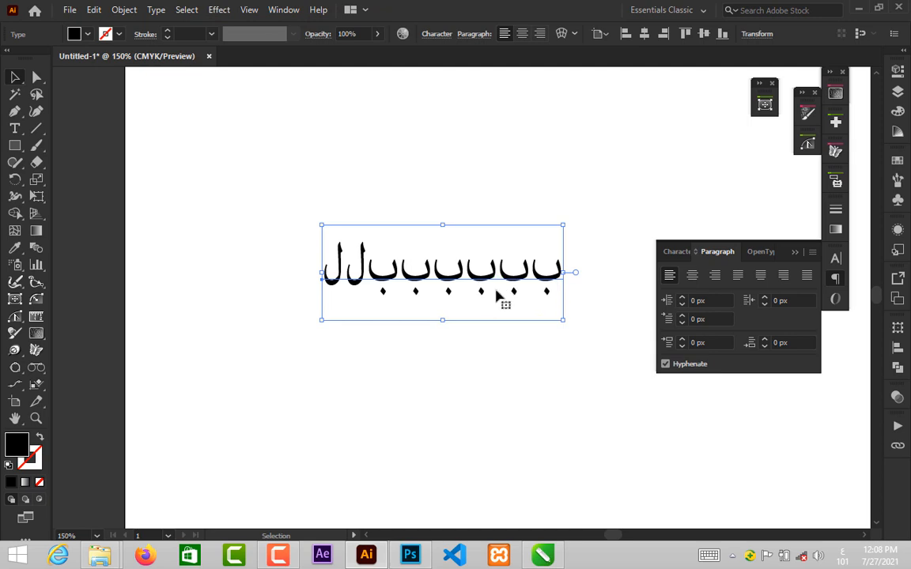
# Apply the Middle Eastern & South Asian Every-line Composer to the Arabic text and deselect it
pyautogui.click(814, 254)
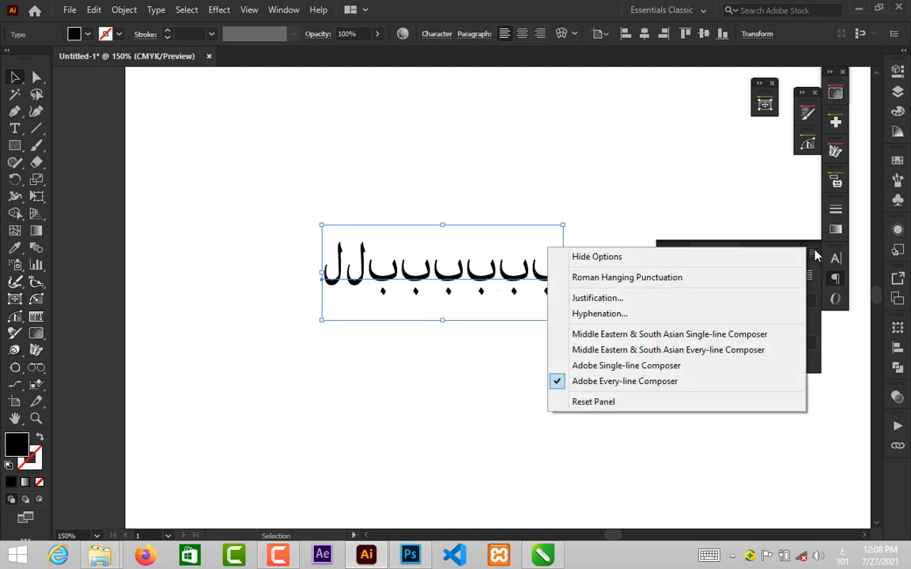
pyautogui.click(619, 352)
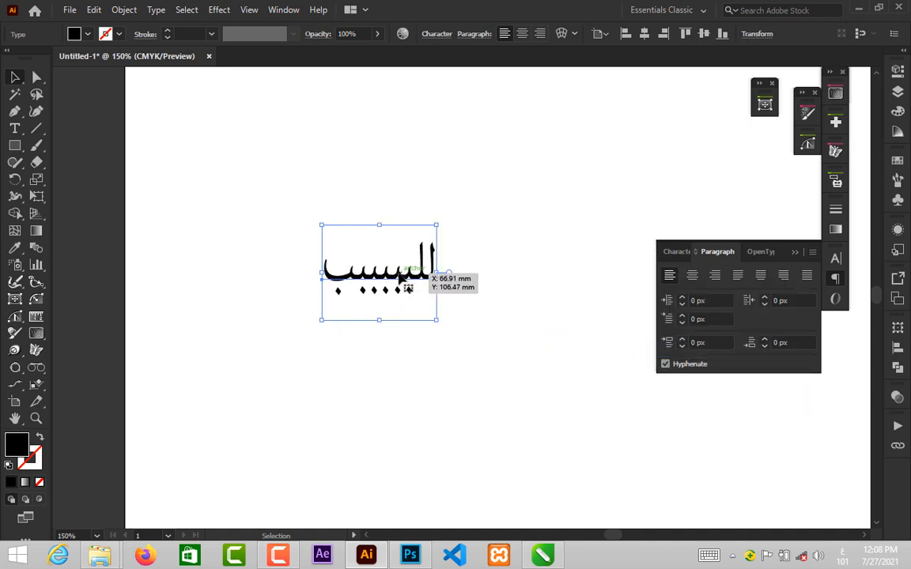
pyautogui.click(515, 288)
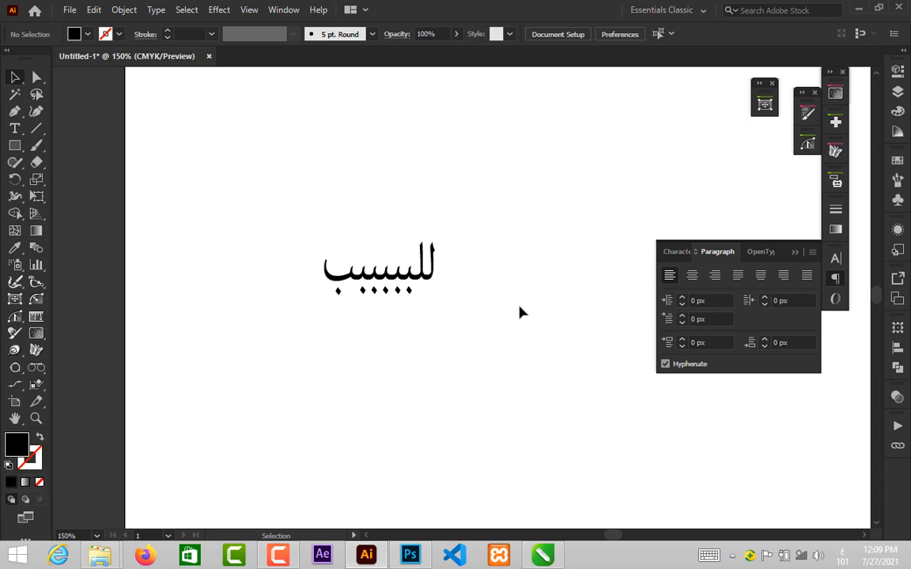
# Launch the Windows On-Screen Keyboard with the run command osk and arrange it below the Arabic text, moving the text upward
pyautogui.press('super+r')
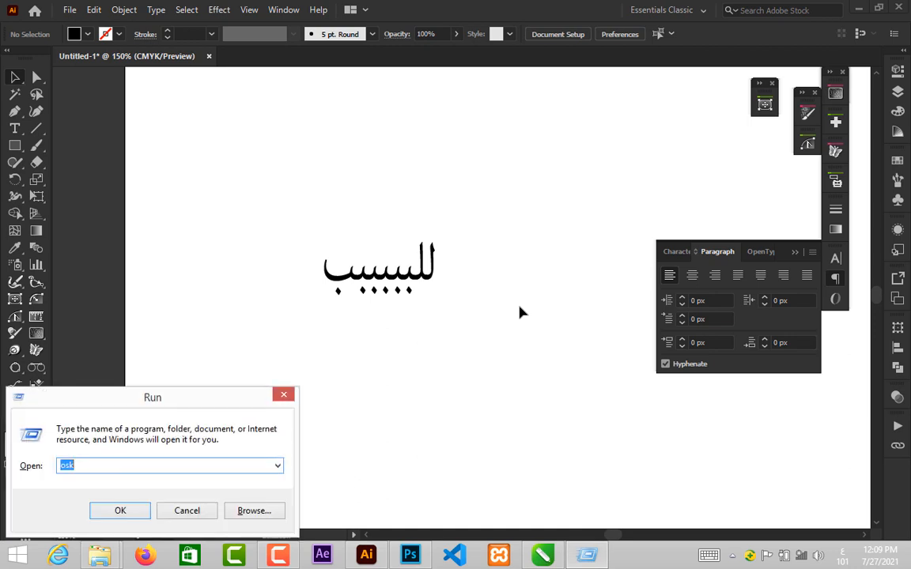
pyautogui.click(84, 465)
pyautogui.click(120, 510)
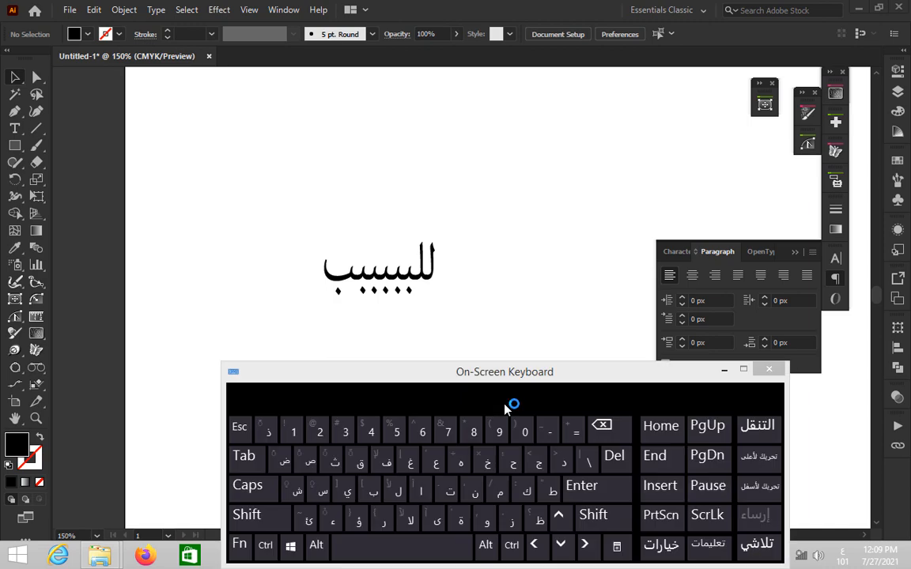
pyautogui.moveTo(508, 381); pyautogui.dragTo(386, 309)
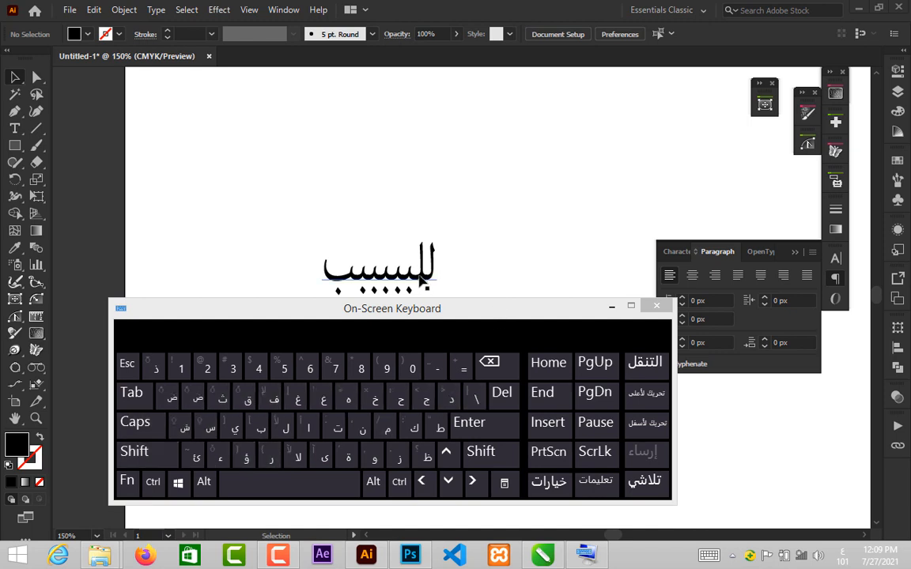
pyautogui.click(428, 229)
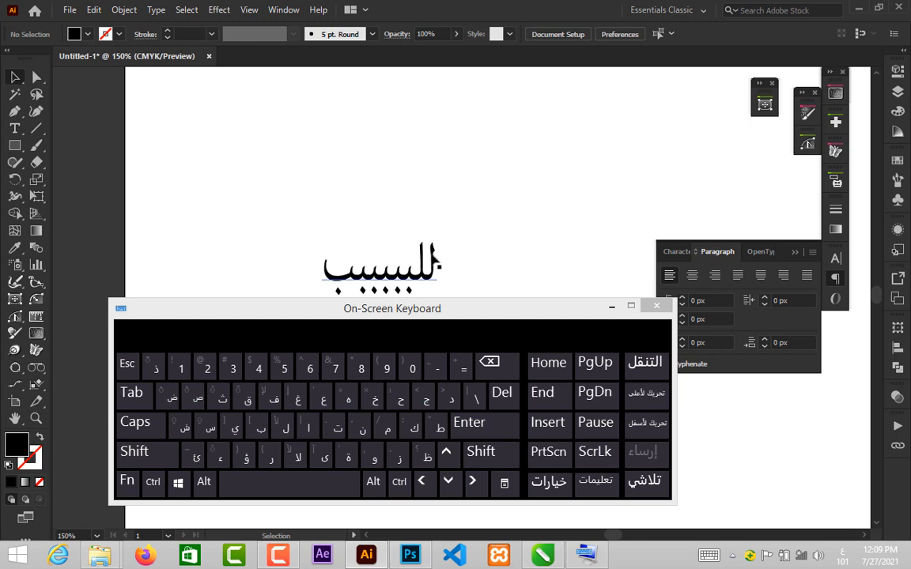
pyautogui.moveTo(425, 281); pyautogui.dragTo(449, 237)
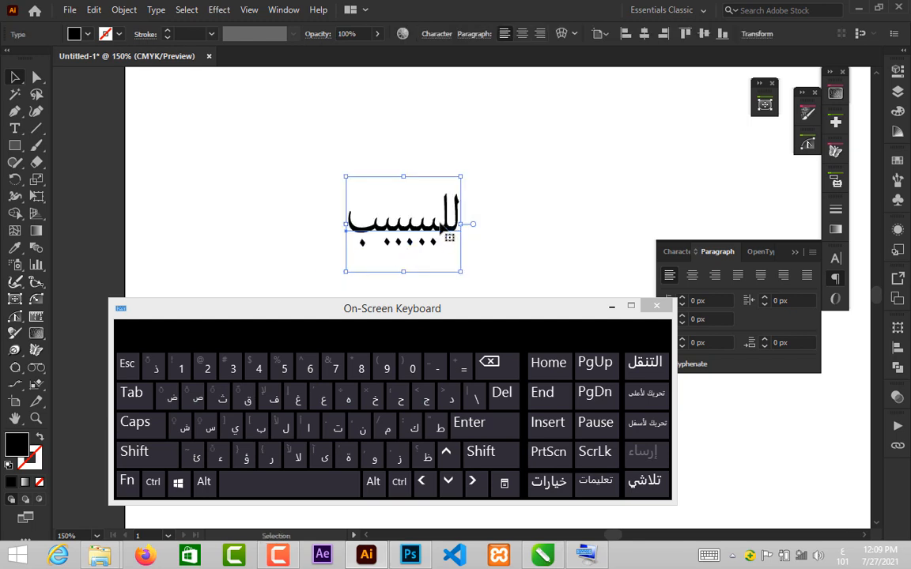
# Replace the text's content with "الله" using the On-Screen Keyboard, and stretch the text object horizontally
pyautogui.doubleClick(449, 237)
pyautogui.press('ctrl')
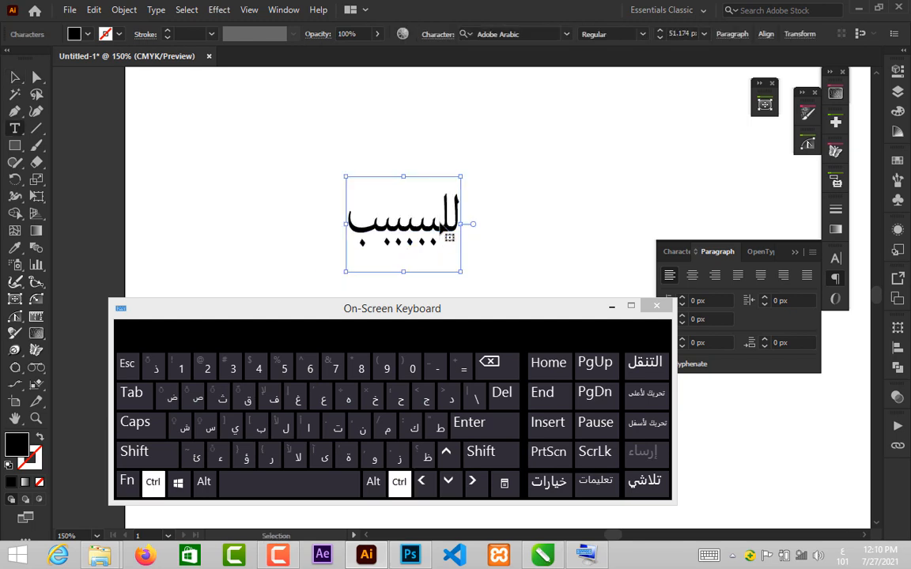
pyautogui.hotkey('ctrl', 'a')
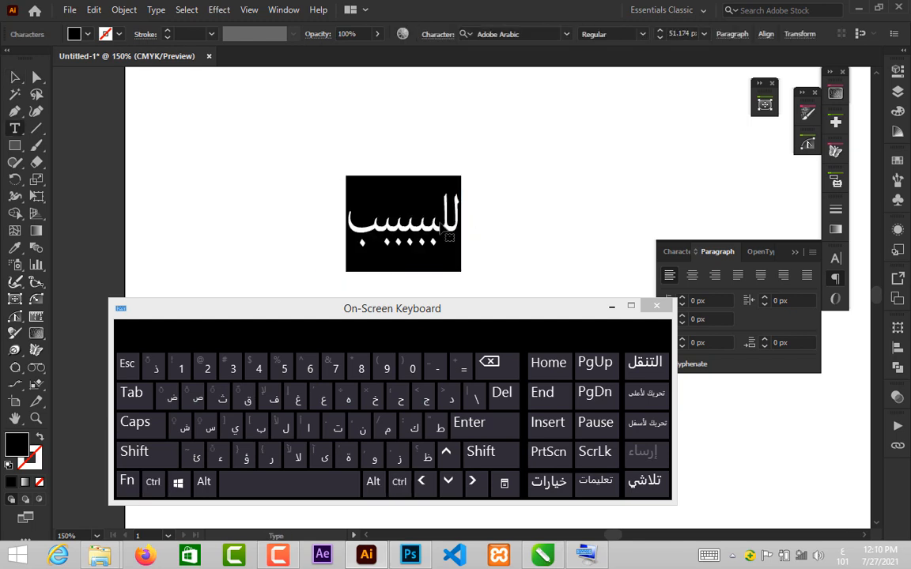
pyautogui.click(313, 431)
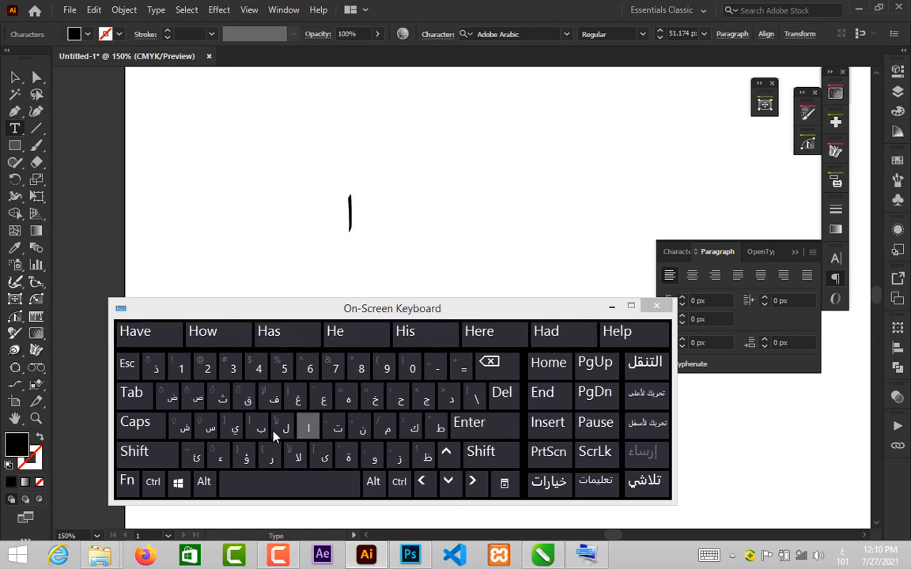
pyautogui.click(282, 429)
pyautogui.click(282, 430)
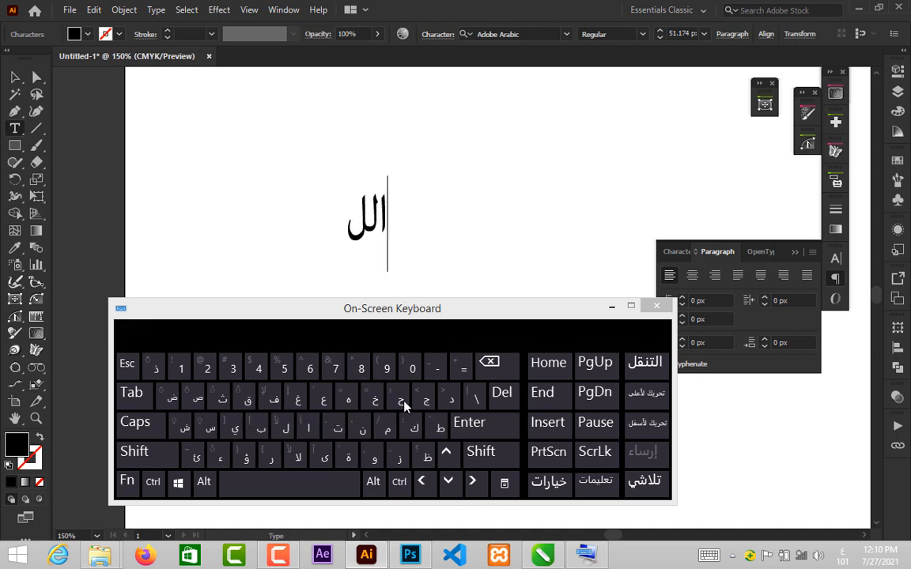
pyautogui.click(352, 401)
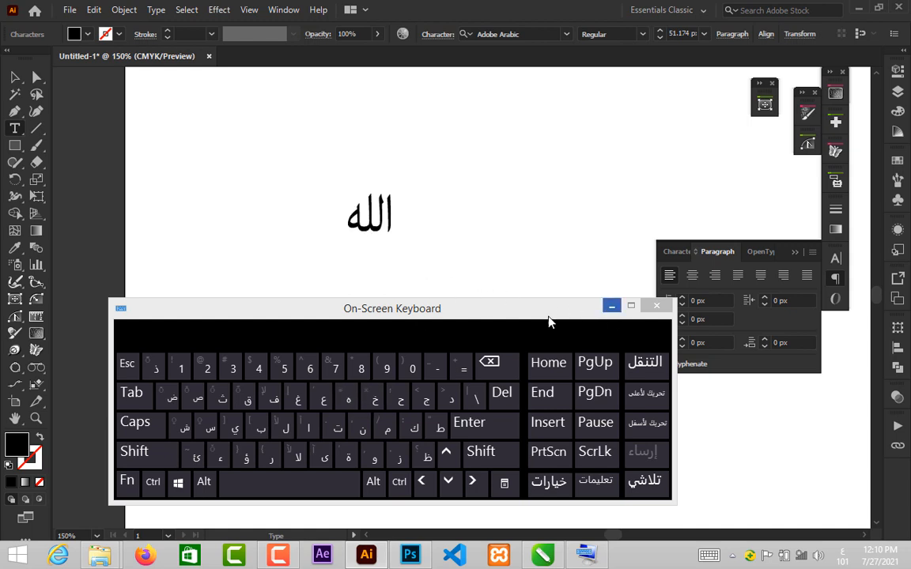
pyautogui.click(15, 77)
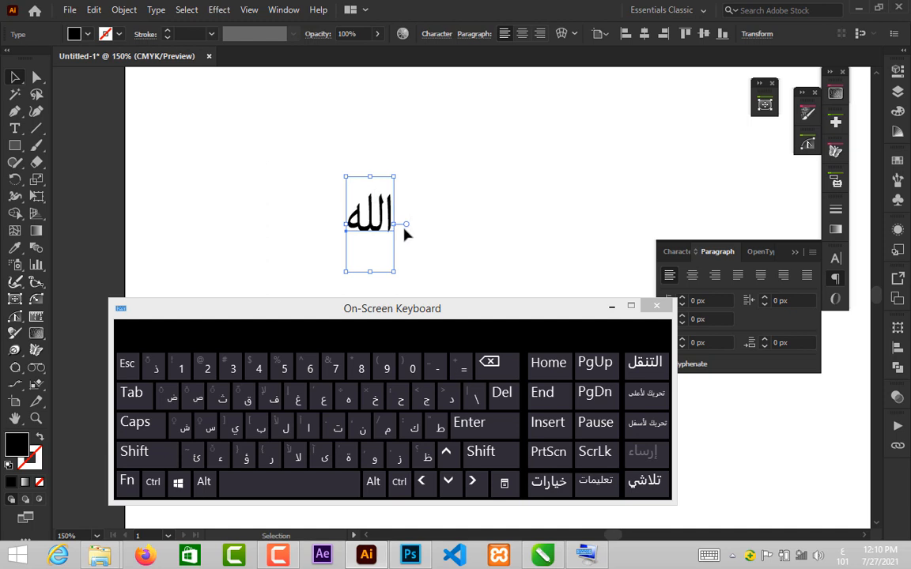
pyautogui.moveTo(395, 225); pyautogui.dragTo(421, 225)
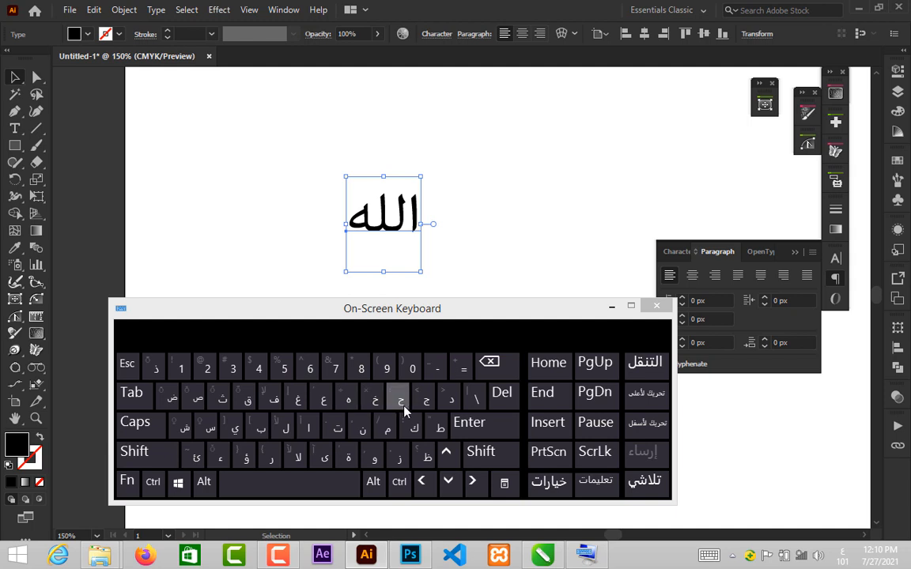
# Switch the input language to the Central Kurdish keyboard and replace the text with the numerals "٢٣٤٤" using the On-Screen Keyboard
pyautogui.click(846, 558)
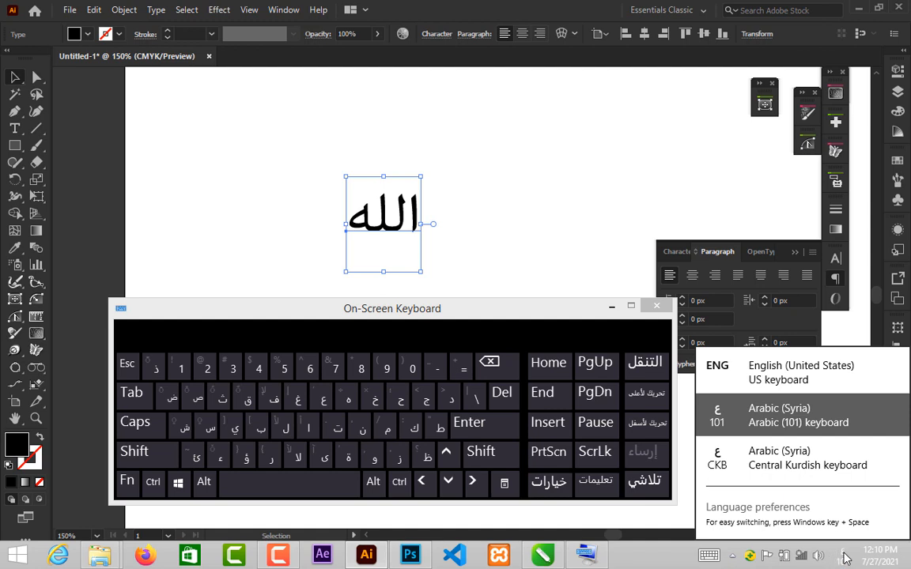
pyautogui.click(806, 465)
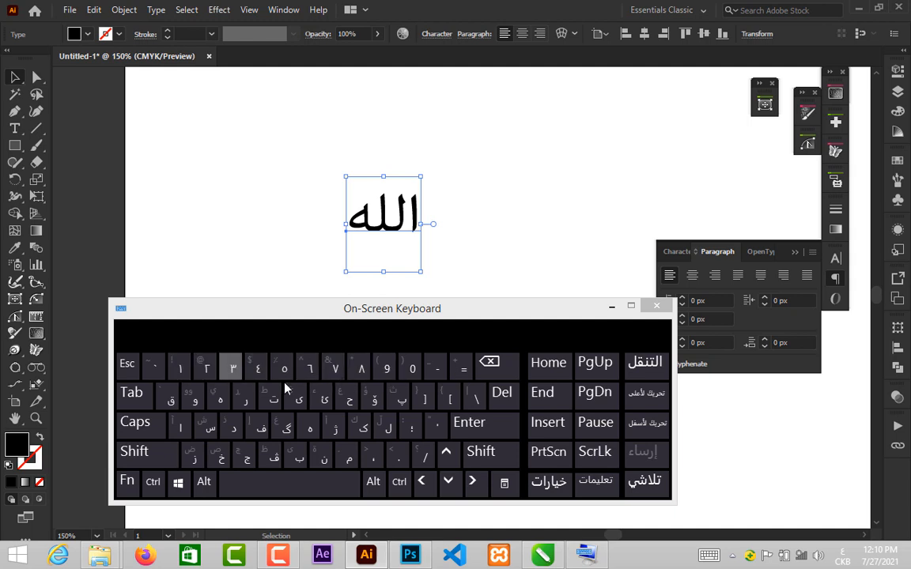
pyautogui.doubleClick(404, 225)
pyautogui.click(207, 368)
pyautogui.click(233, 368)
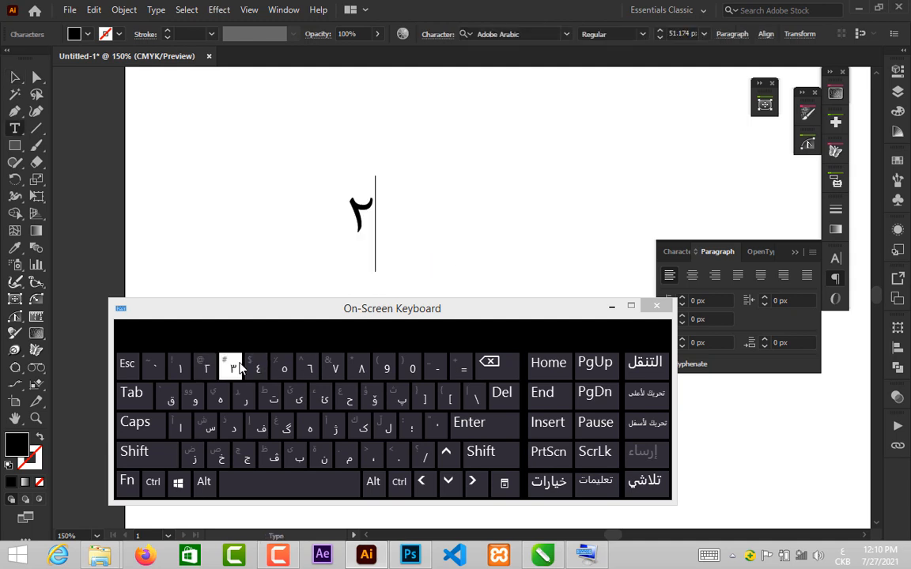
pyautogui.click(257, 368)
pyautogui.click(257, 369)
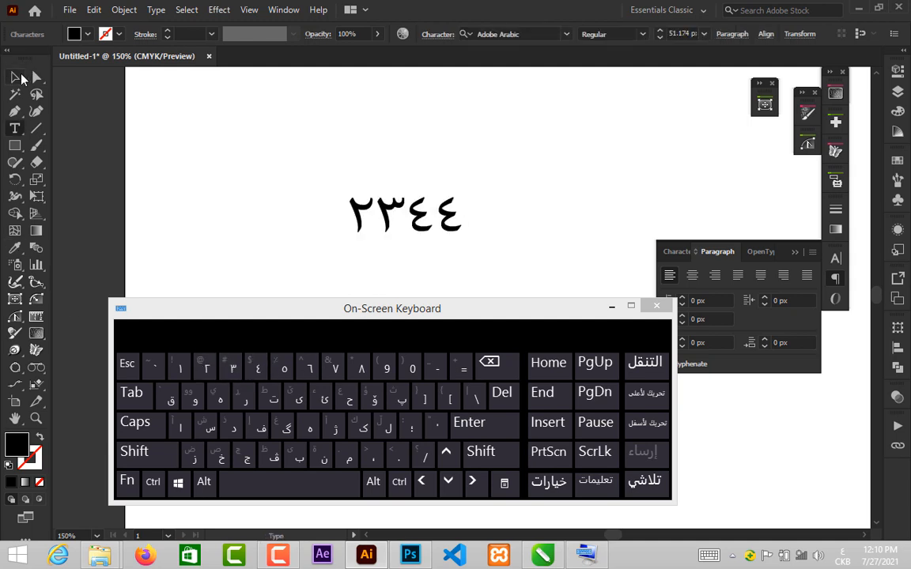
pyautogui.click(14, 77)
pyautogui.click(435, 158)
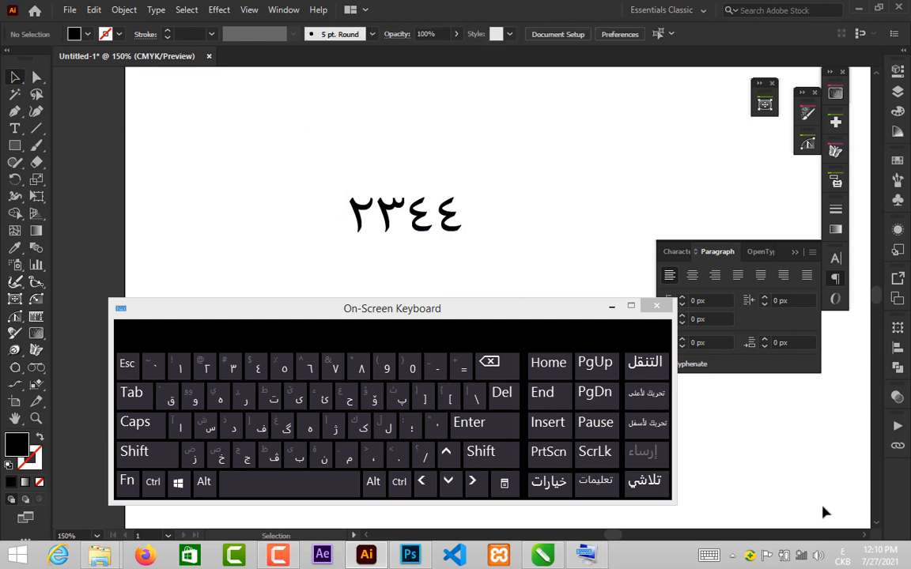
# Switch the input language to the English (United States) US keyboard, and cycle through the installed keyboard layouts back to it
pyautogui.click(845, 562)
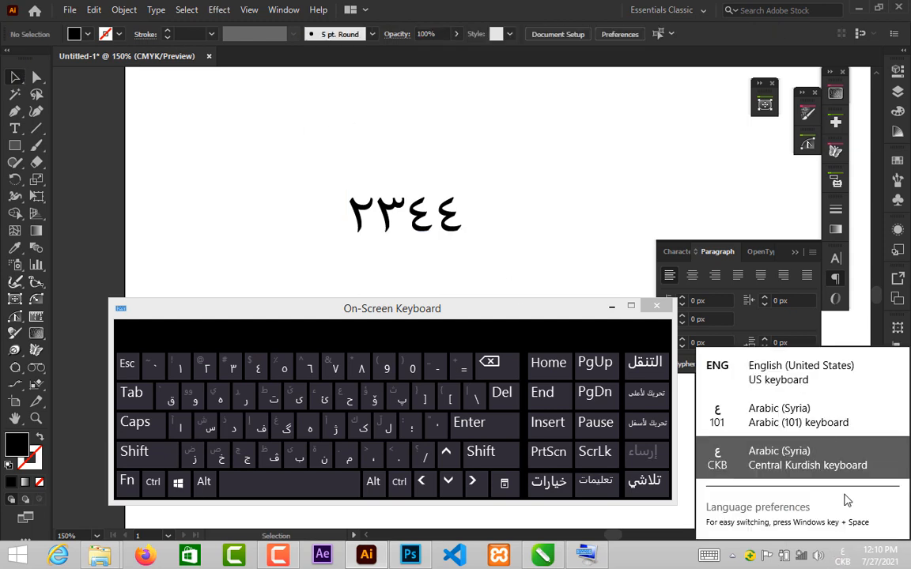
pyautogui.click(751, 376)
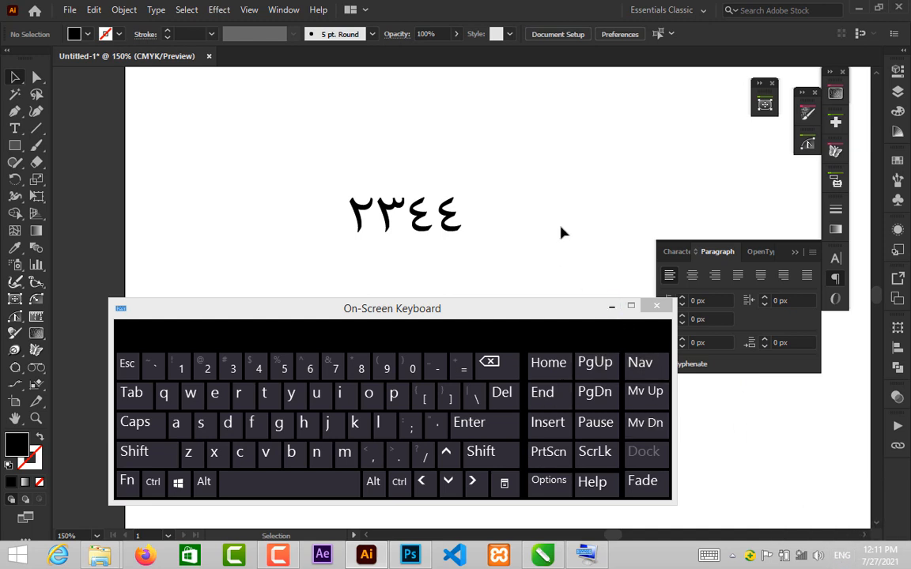
pyautogui.press('super')
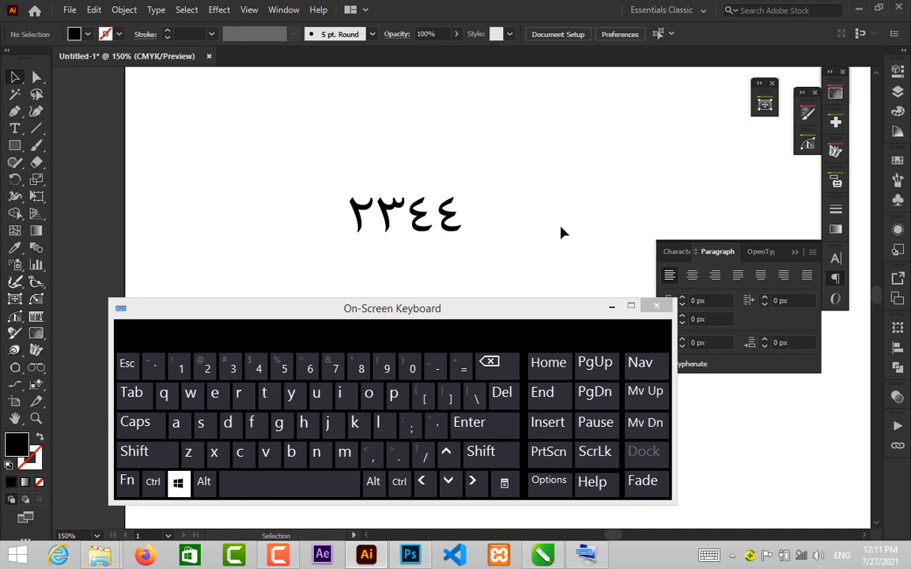
pyautogui.press('super+space')
pyautogui.press('super+space')
pyautogui.press('super+space')
pyautogui.press('super+space')
pyautogui.press('super+space')
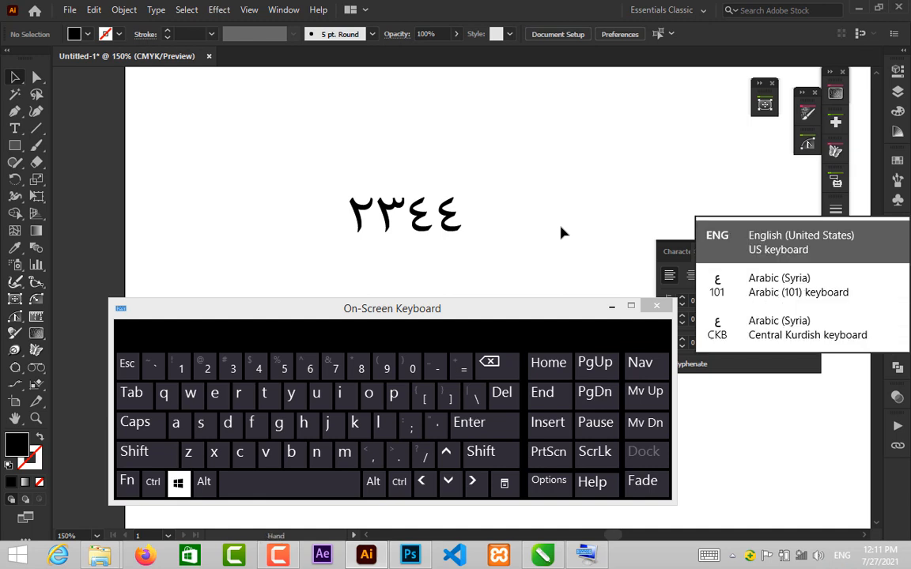
pyautogui.press('super+space')
pyautogui.press('super+space')
pyautogui.press('super+space')
pyautogui.press('super+space')
pyautogui.press('super+space')
pyautogui.press('super+space')
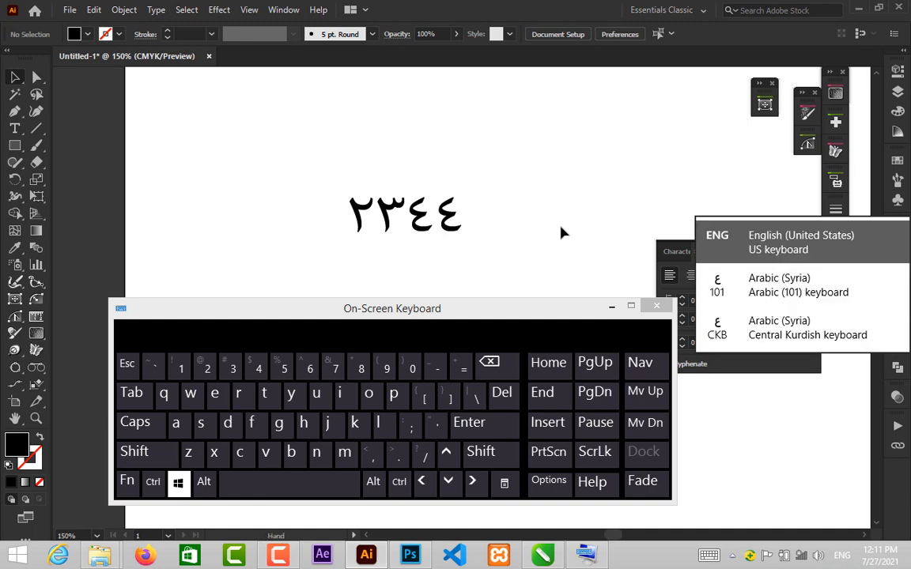